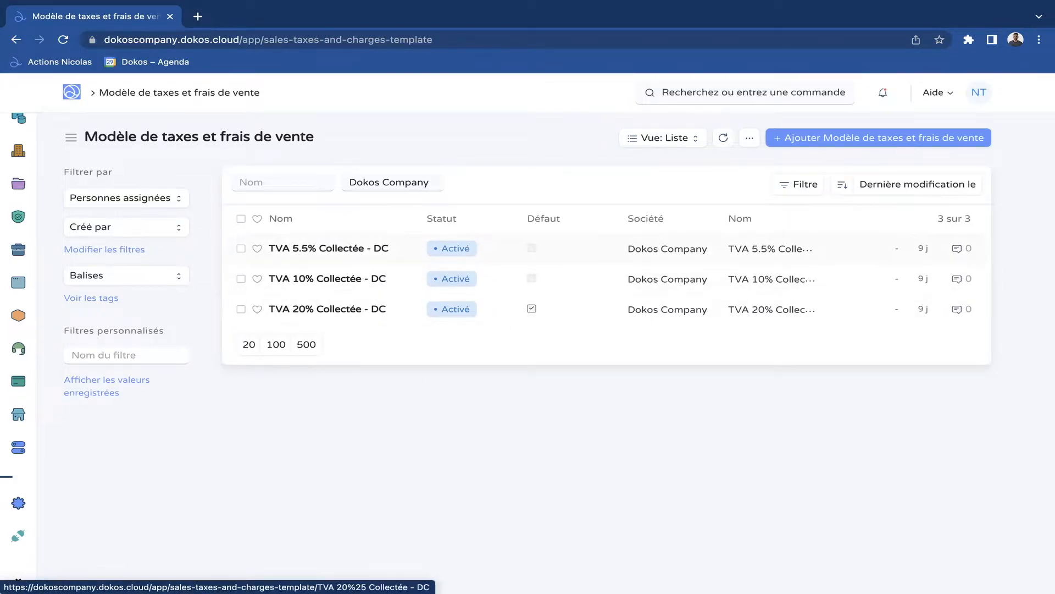
- Open a blank sales taxes and charges template, then return to the Vente workspace without saving it
click(878, 138)
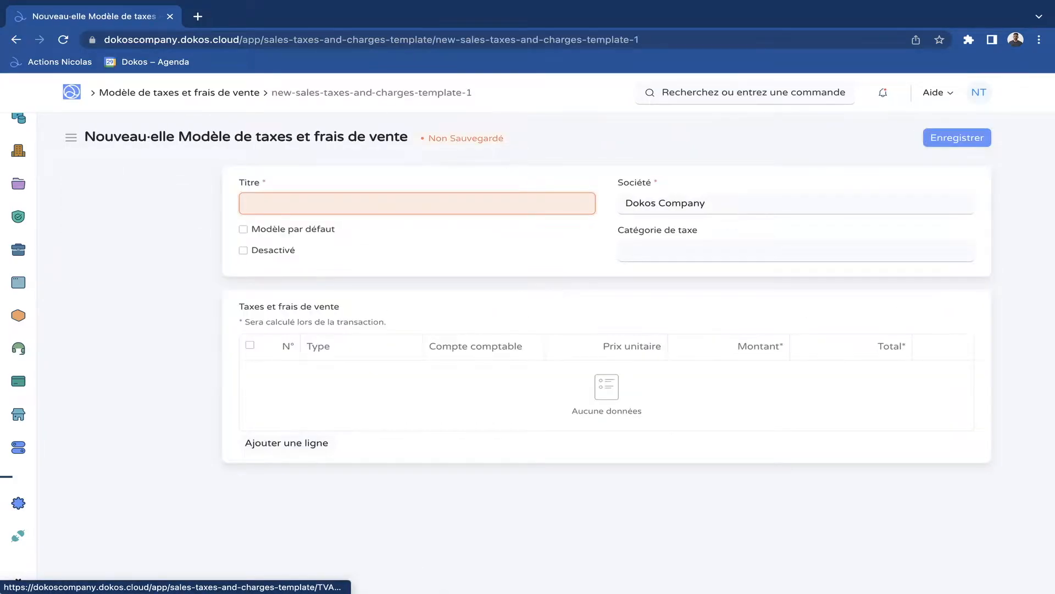
key(alt+Left)
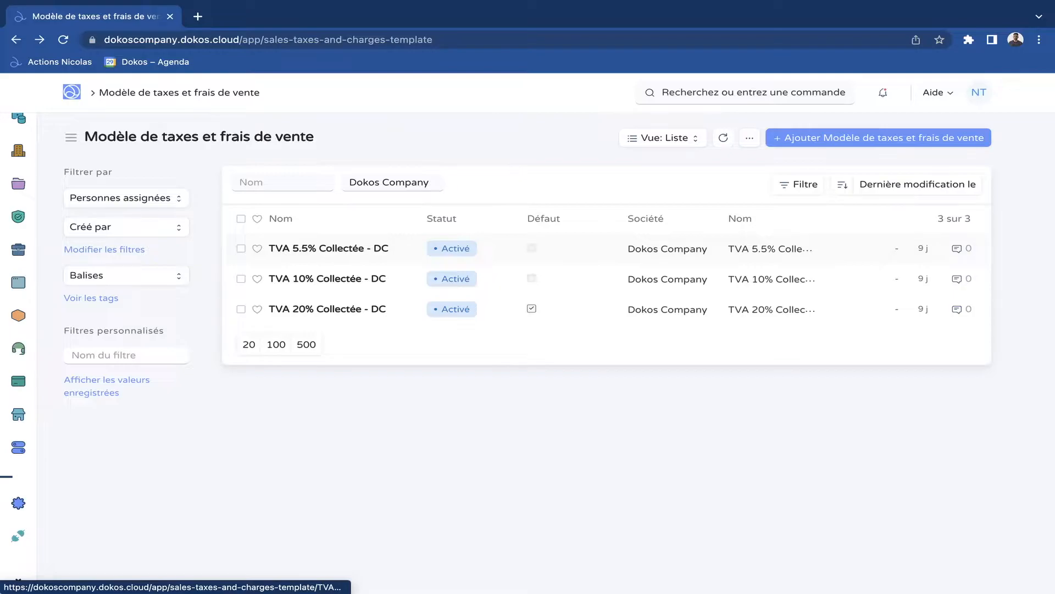
scroll(527, 330, left, 5)
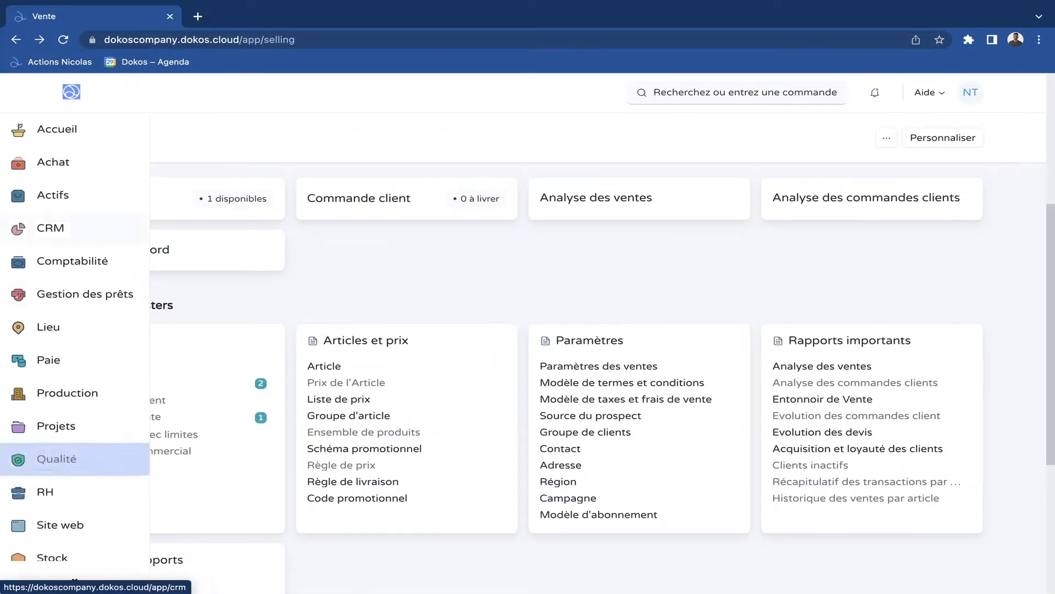
- Open the purchase settings (Paramètres d'Achat) from the Achat workspace and review the options
click(52, 163)
scroll(528, 330, down, 3)
scroll(591, 430, down, 2)
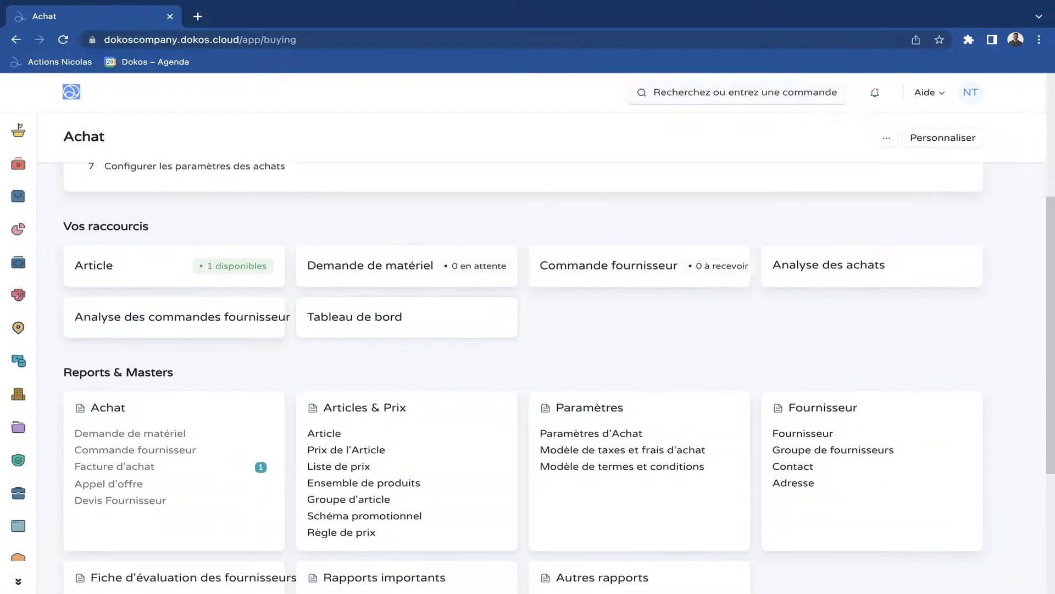
click(591, 430)
scroll(591, 429, down, 2)
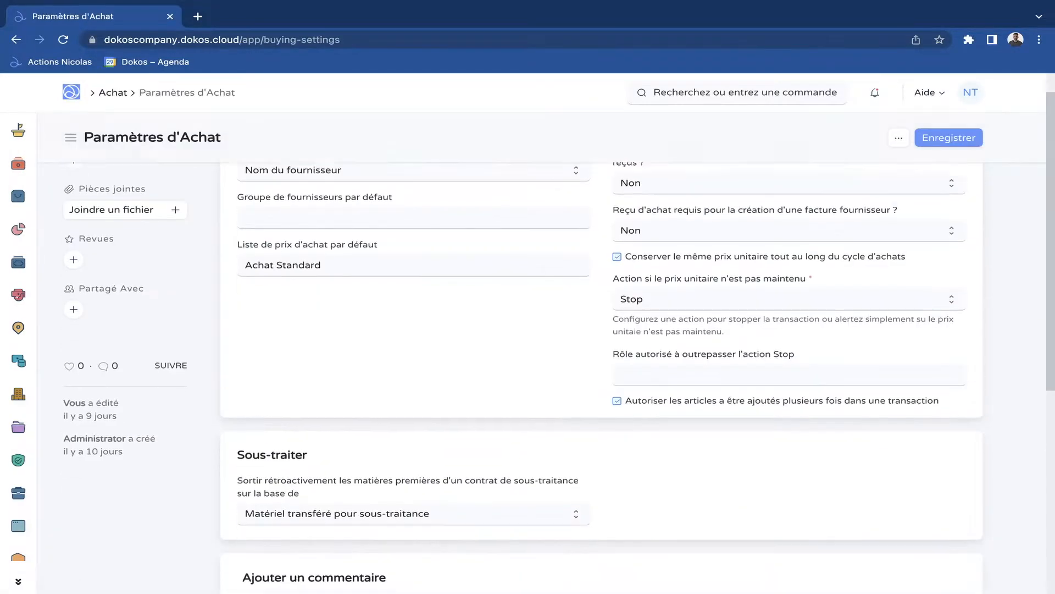
- Return to the Achat workspace and view the purchase taxes and charges templates
scroll(591, 429, up, 2)
scroll(591, 429, left, 5)
scroll(651, 449, down, 3)
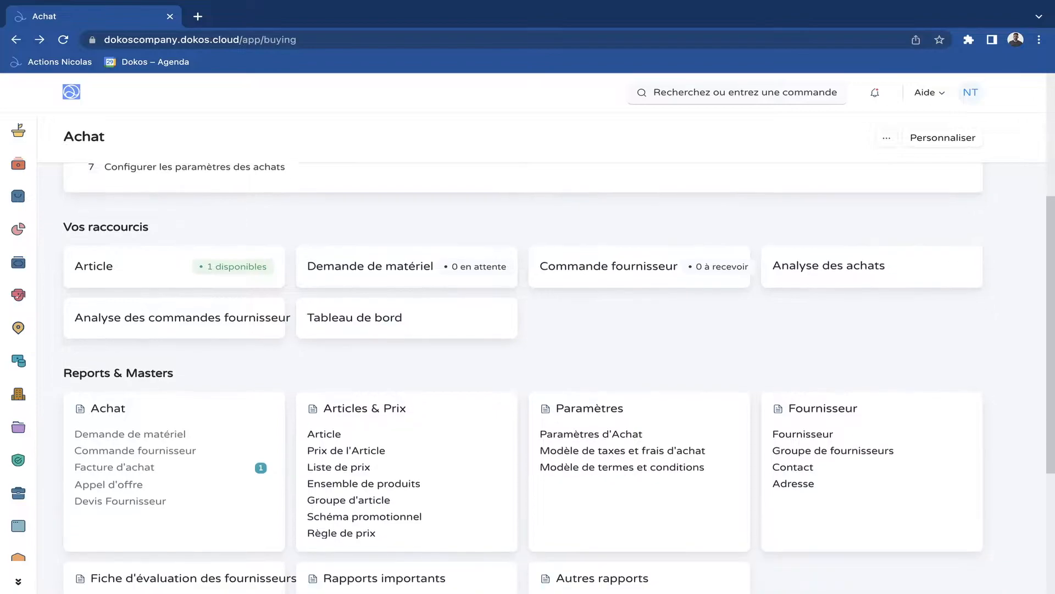
click(651, 450)
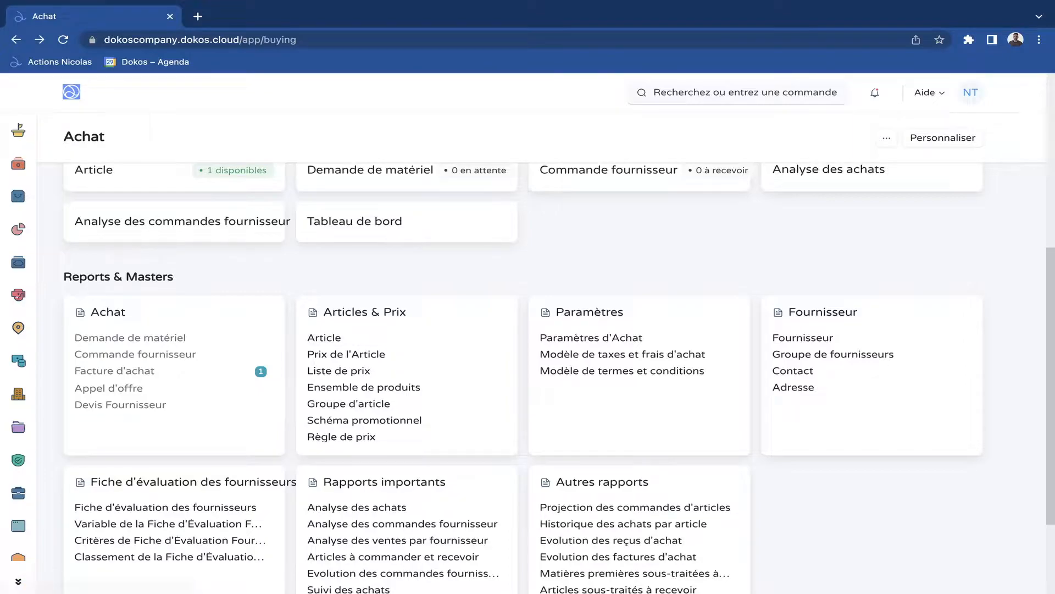
- View the item list and the item group tree from the Vente workspace
mouse_move(25, 361)
scroll(28, 427, down, 6)
click(27, 325)
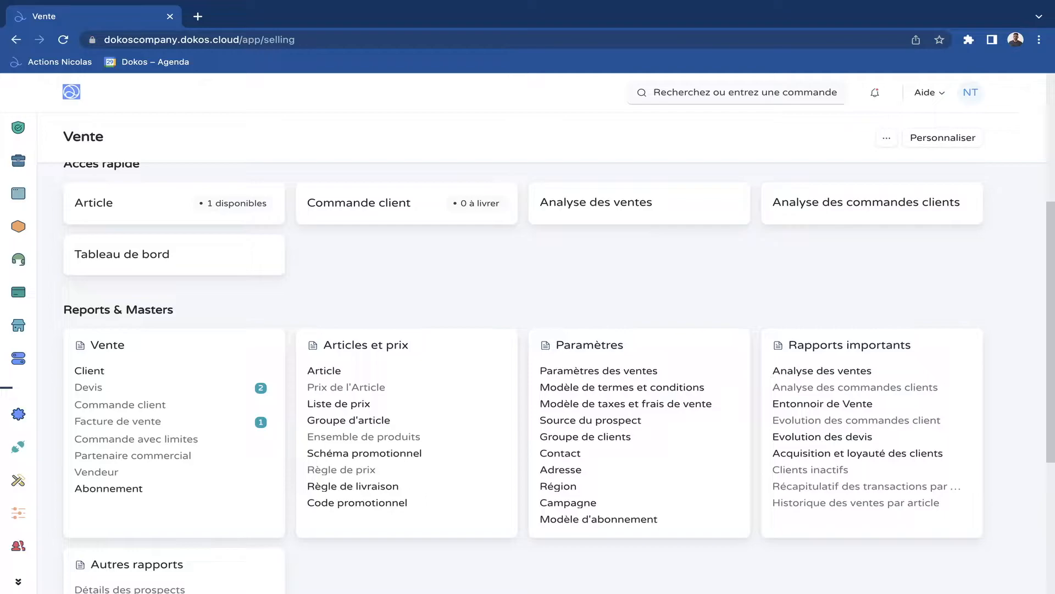
click(329, 371)
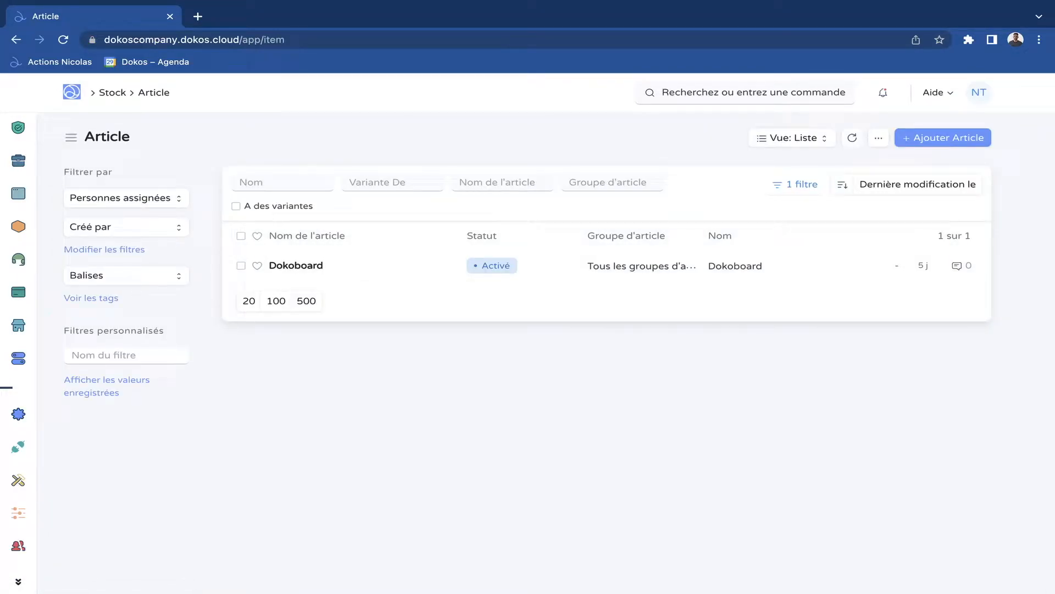
key(alt+Left)
click(329, 381)
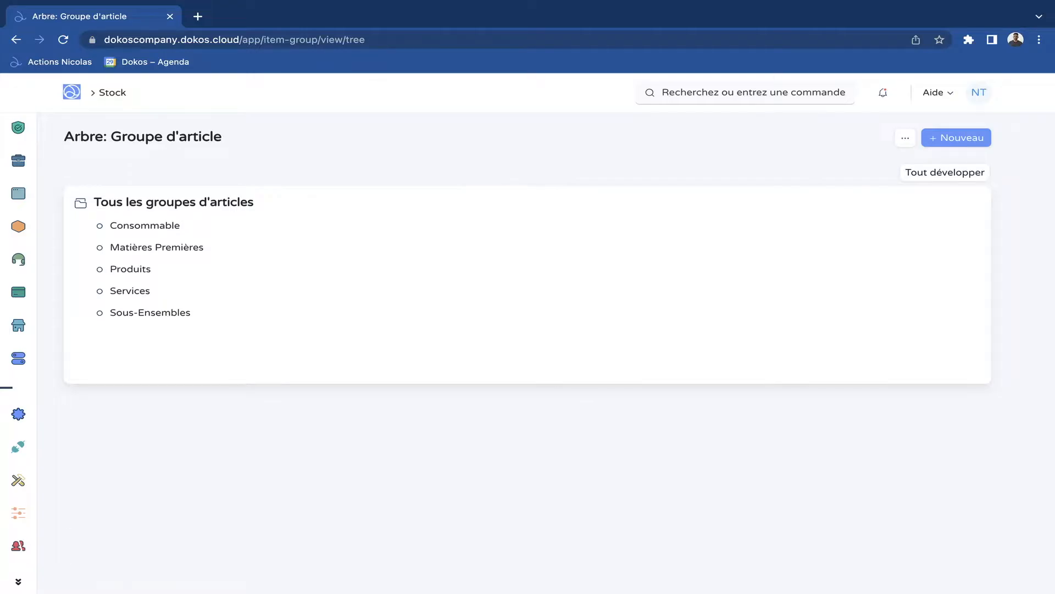
key(alt+Left)
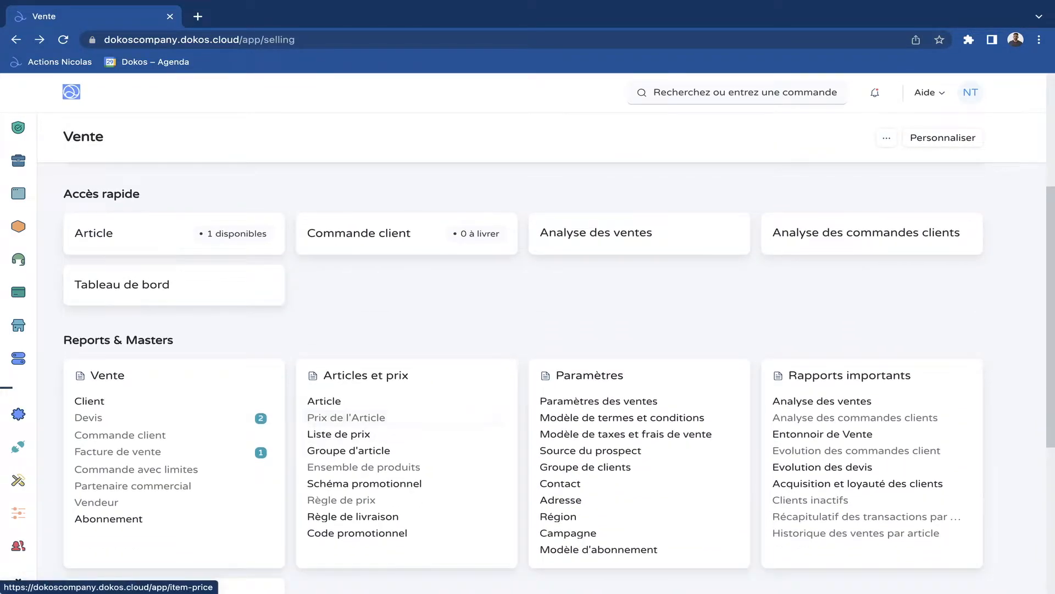
- View the customer list and the customer group tree from the Vente workspace
scroll(110, 383, down, 1)
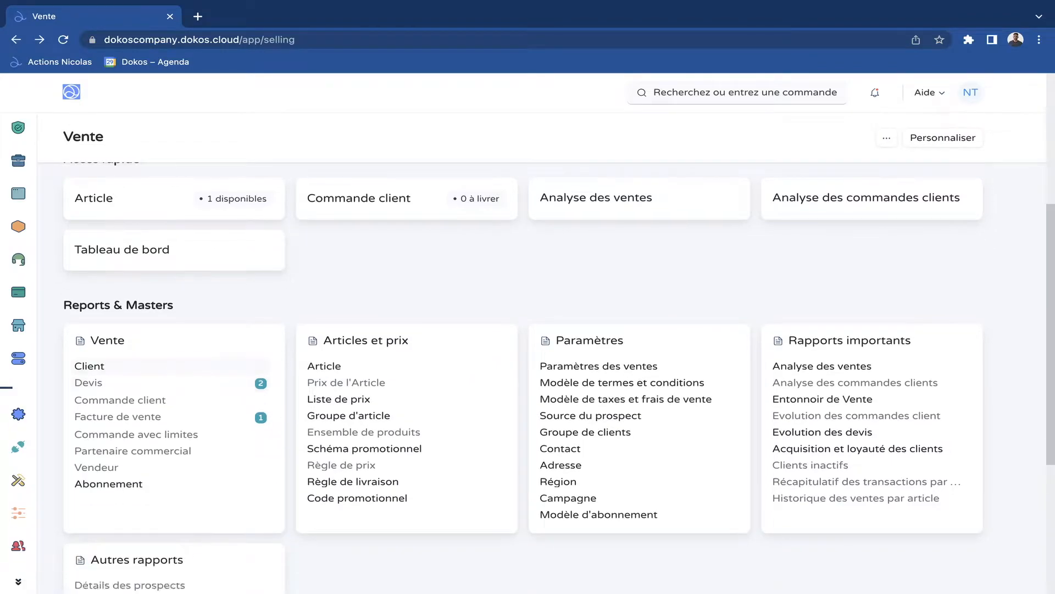
click(110, 366)
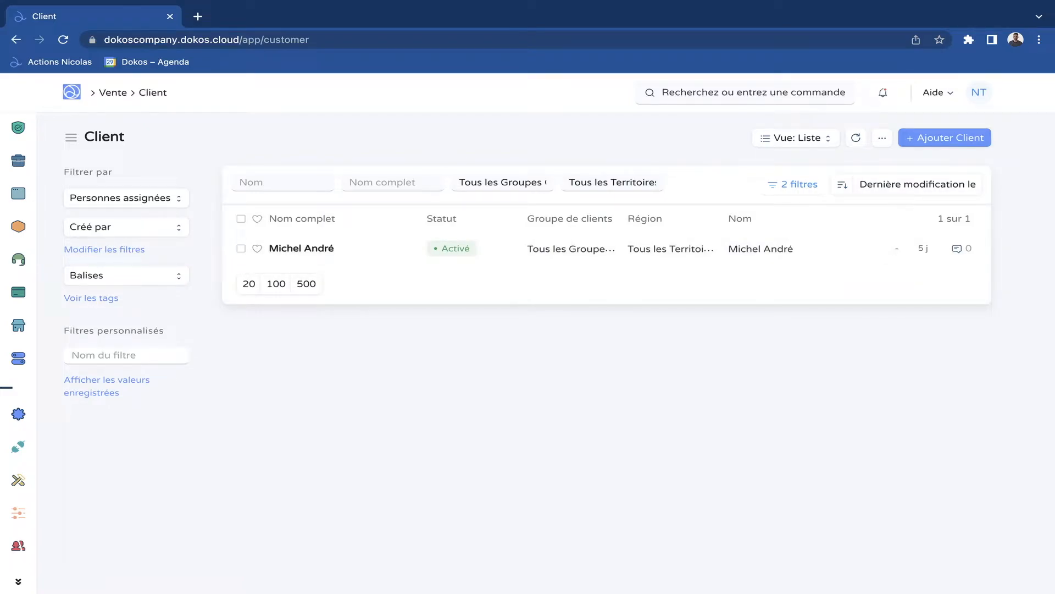
key(alt+Left)
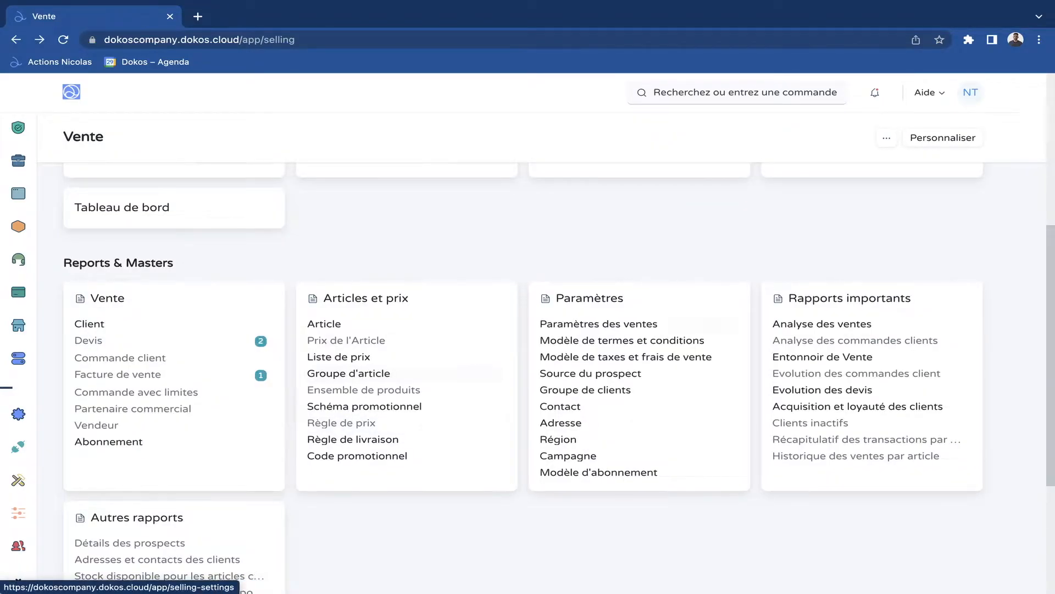
click(586, 390)
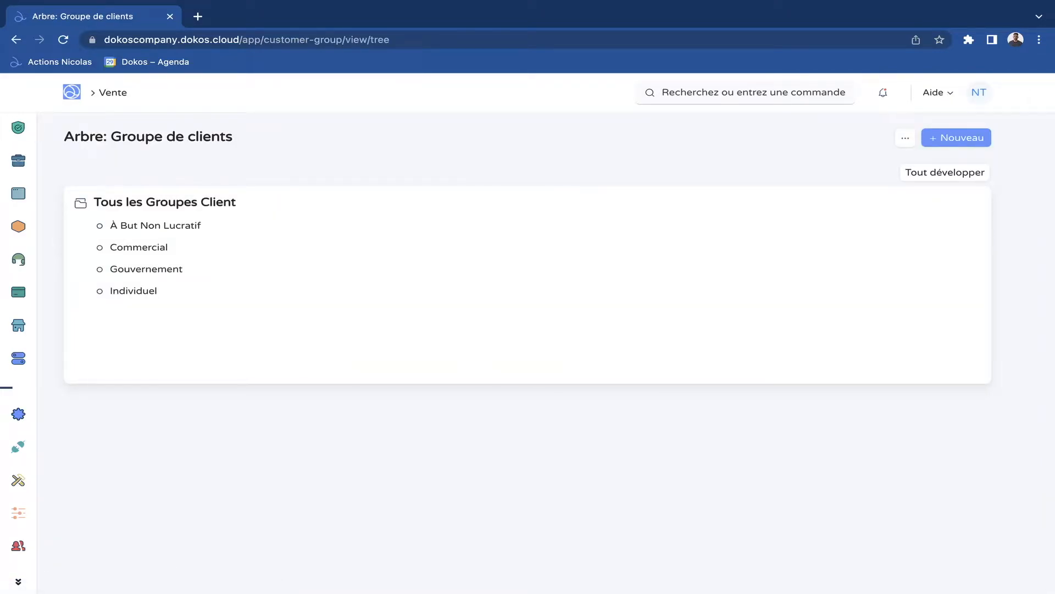
key(alt+Left)
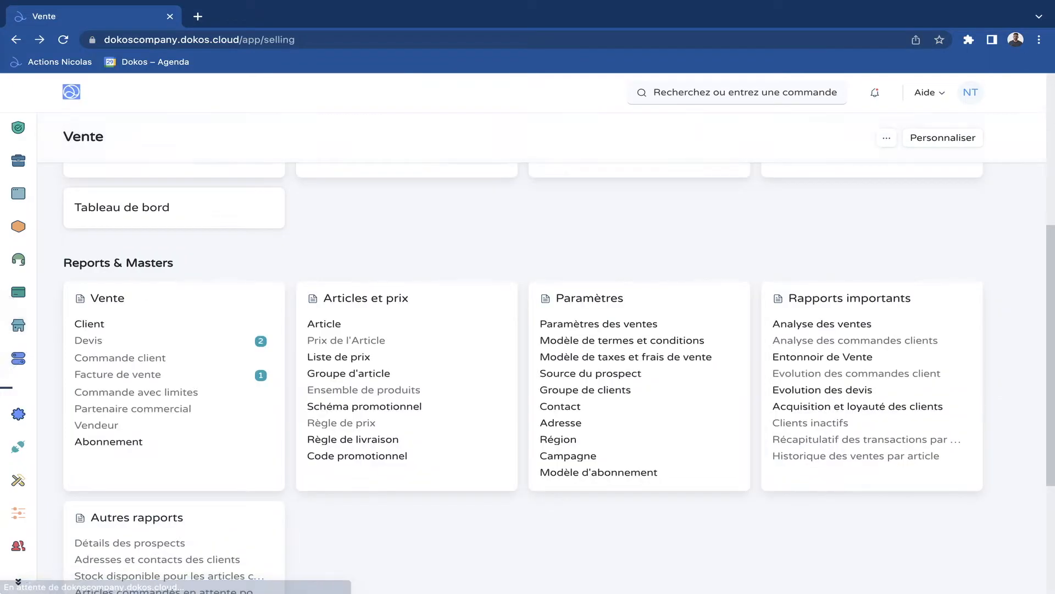
- View the supplier list and the supplier group tree from the Achat workspace
mouse_move(33, 159)
scroll(33, 160, up, 6)
click(38, 163)
scroll(418, 368, down, 1)
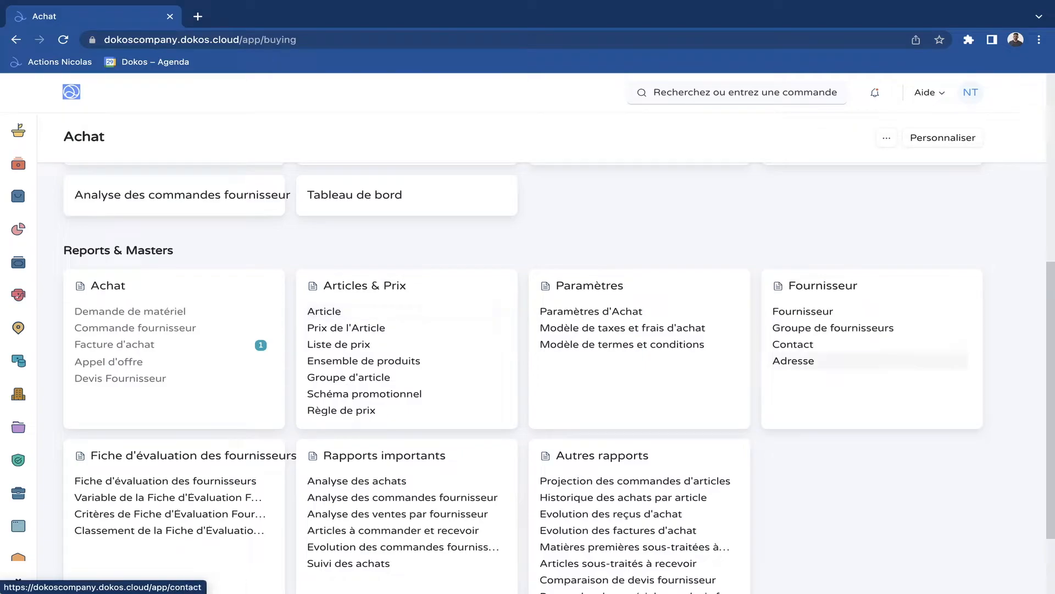
double_click(816, 287)
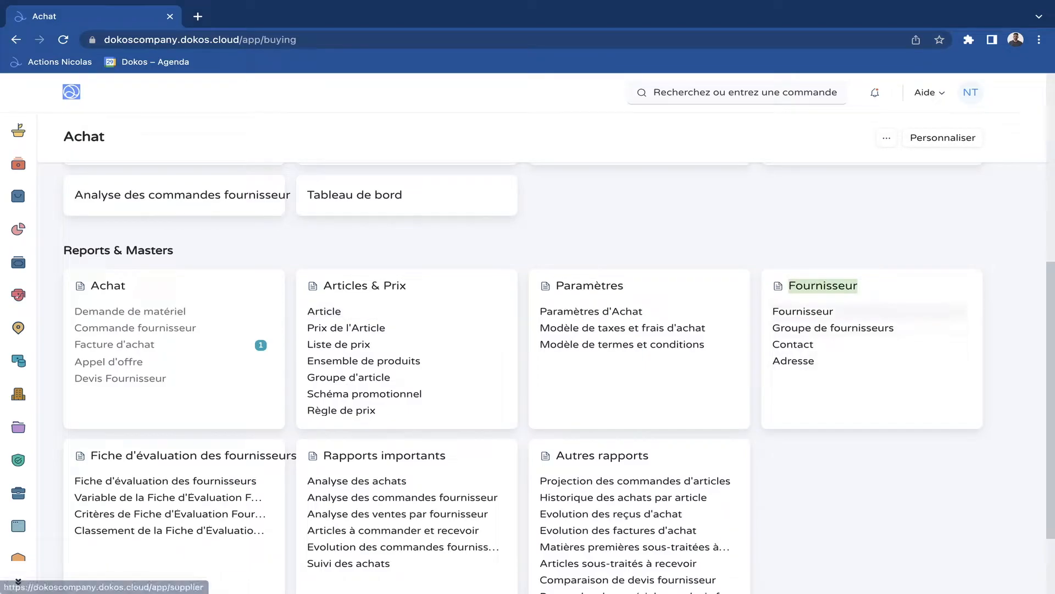
click(802, 311)
scroll(802, 311, left, 3)
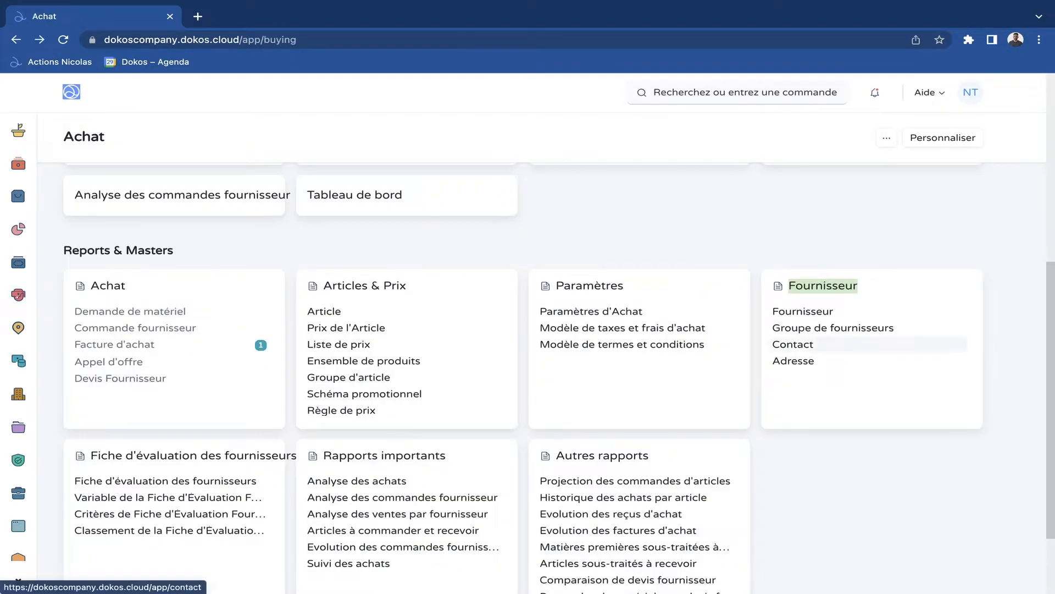
click(832, 327)
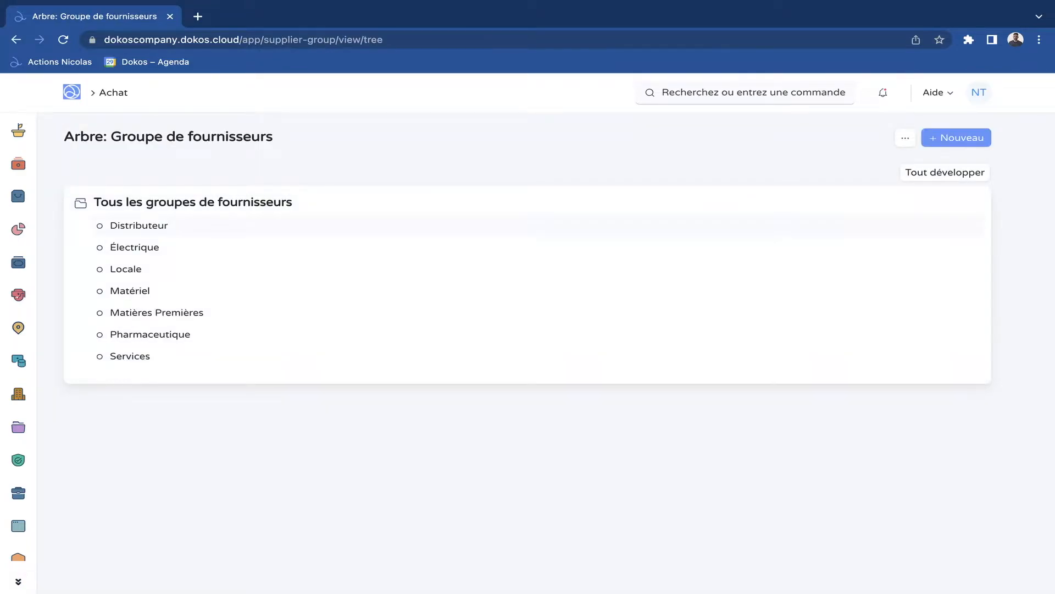
scroll(814, 269, left, 3)
- Open the quotation list from the Vente workspace and start a new quotation
scroll(814, 269, down, 1)
scroll(814, 269, up, 3)
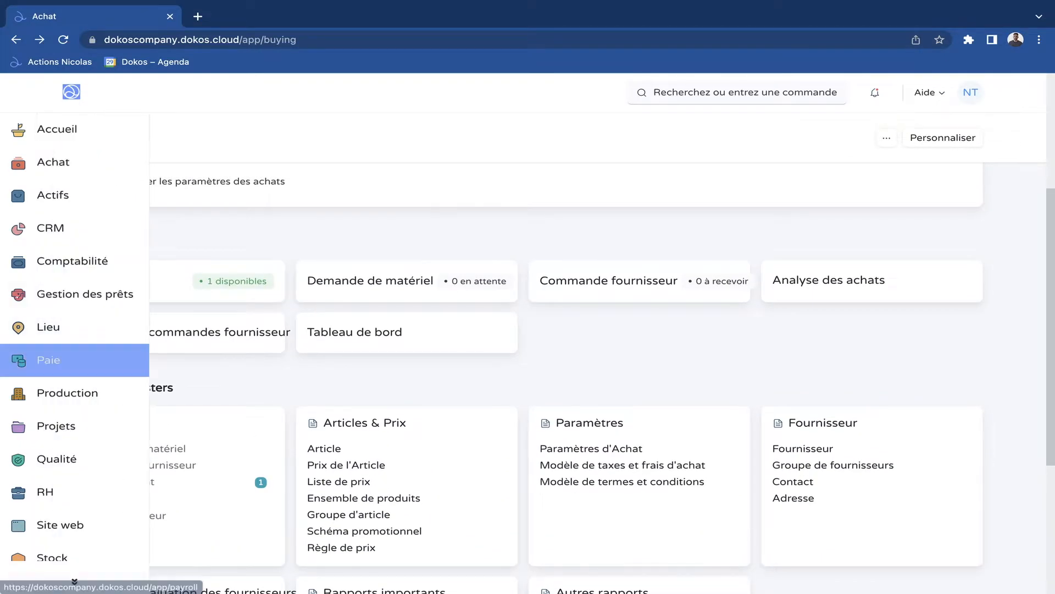
scroll(55, 352, down, 5)
click(55, 372)
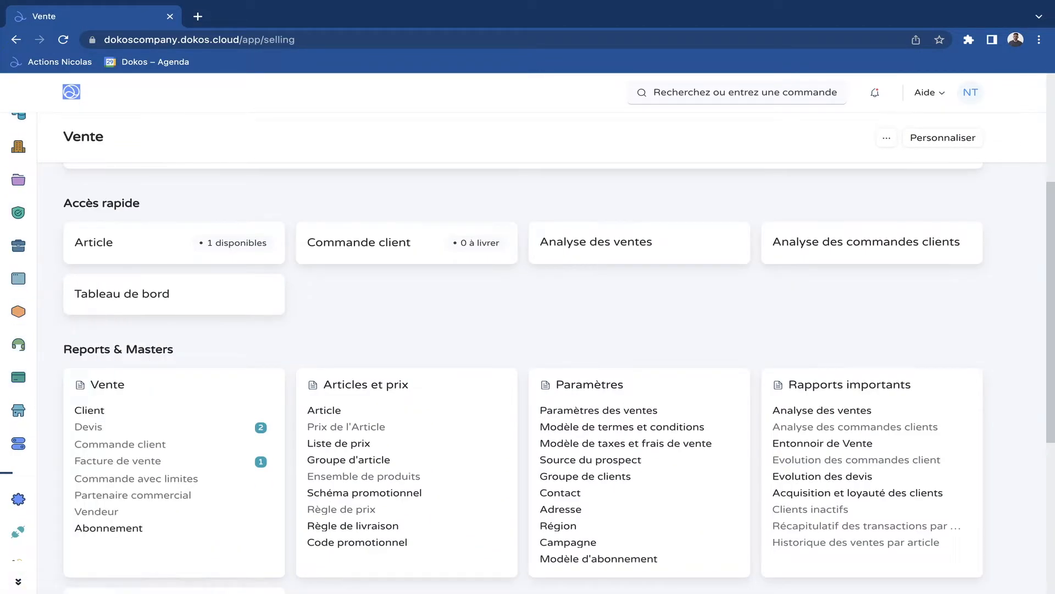
scroll(127, 341, down, 2)
click(127, 340)
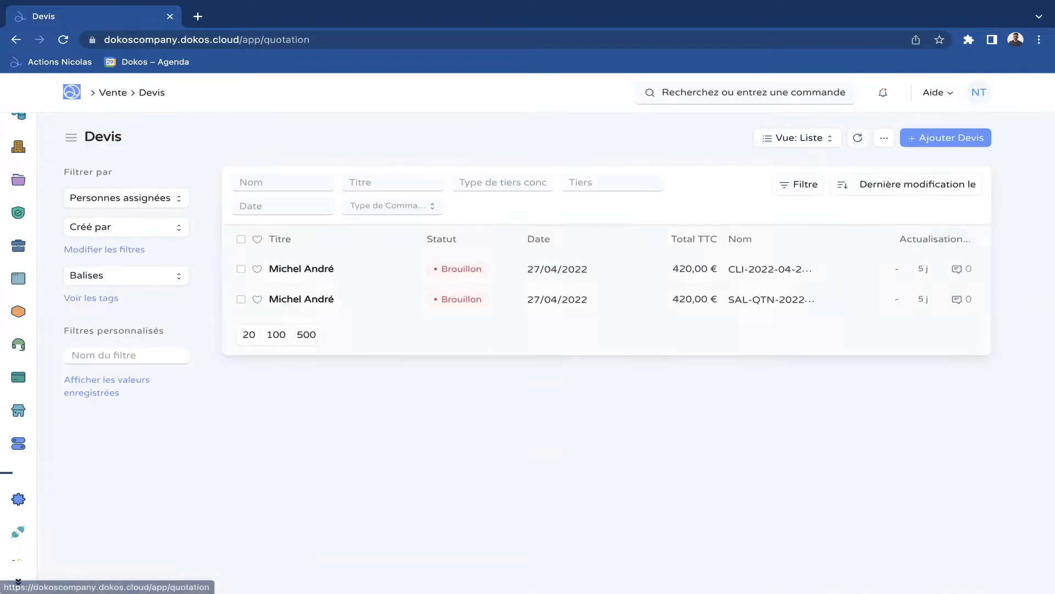
click(945, 137)
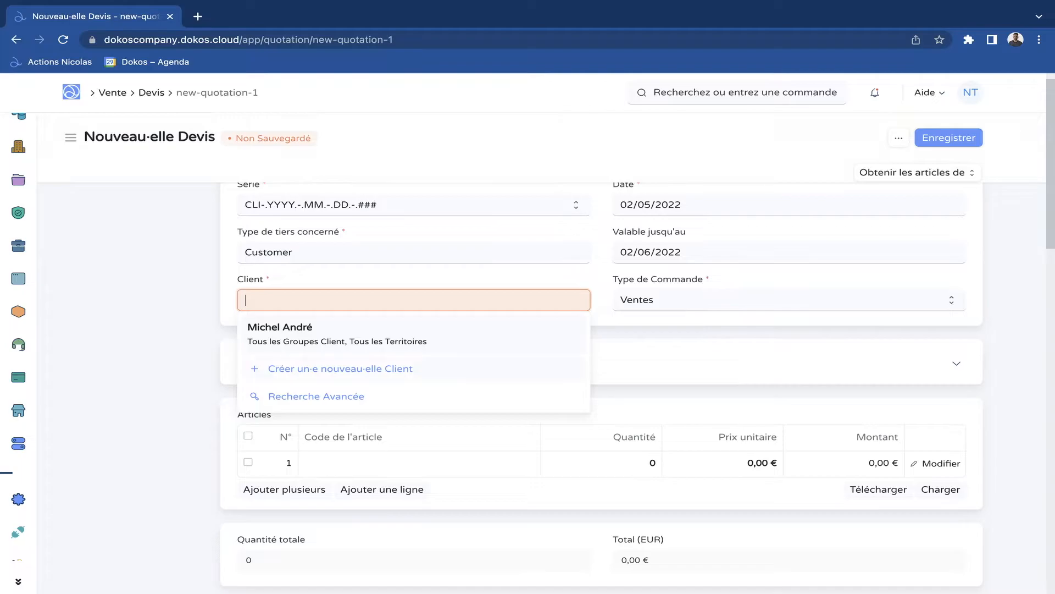
- Open the full-page new customer form from the quotation's customer field and return to the quotation
click(341, 369)
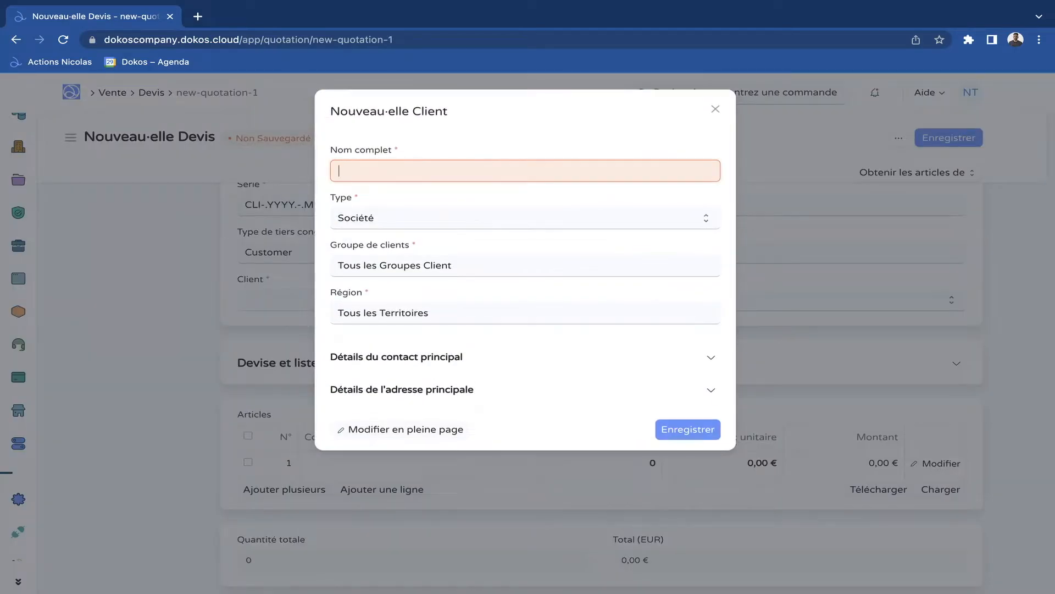
click(370, 429)
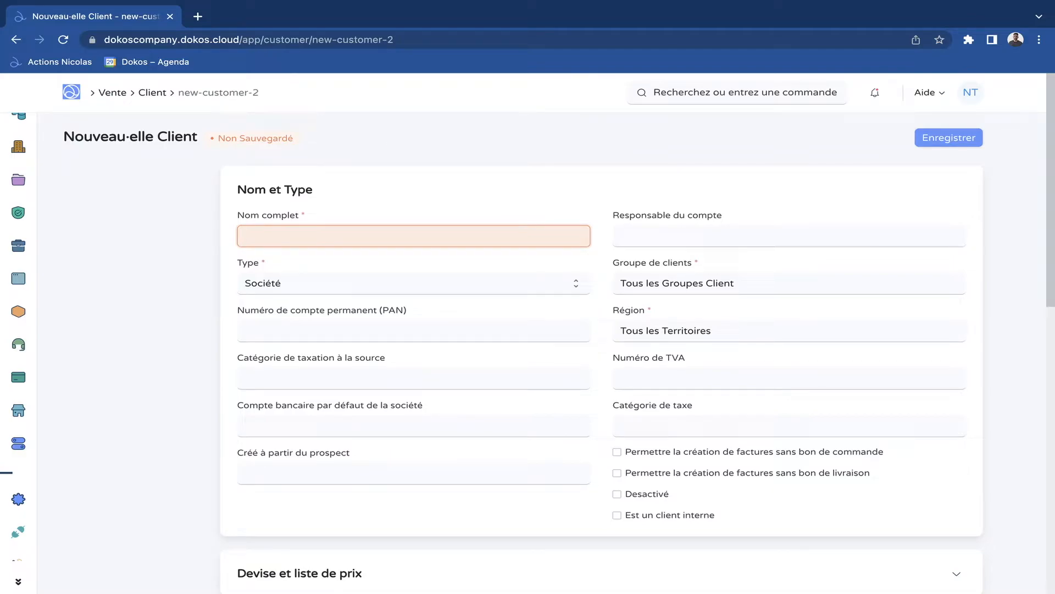
key(alt+Left)
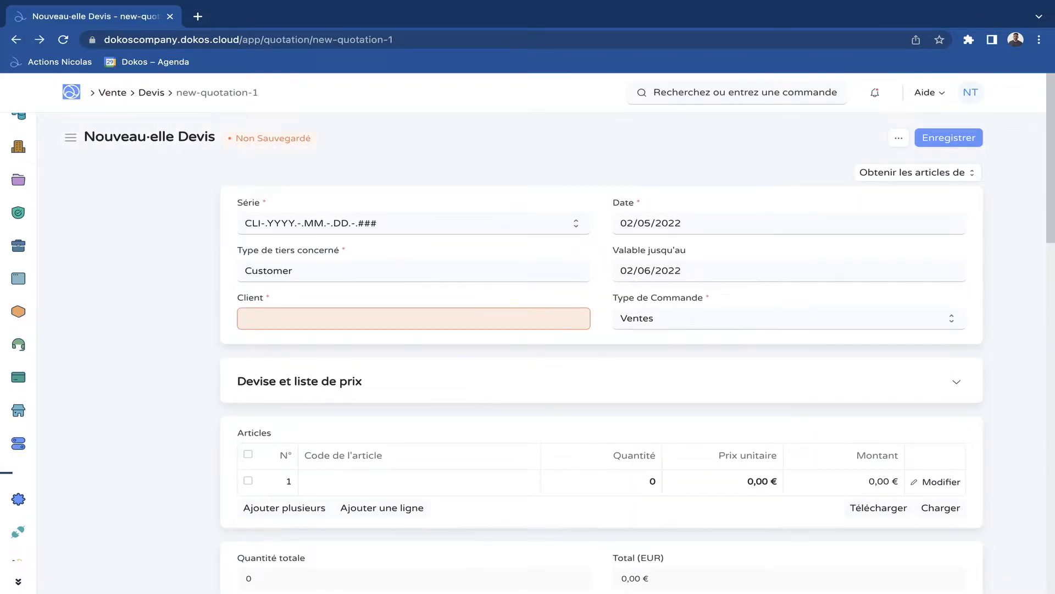
- Show the item choices and creation option for the first row of the quotation's articles table
scroll(602, 385, down, 1)
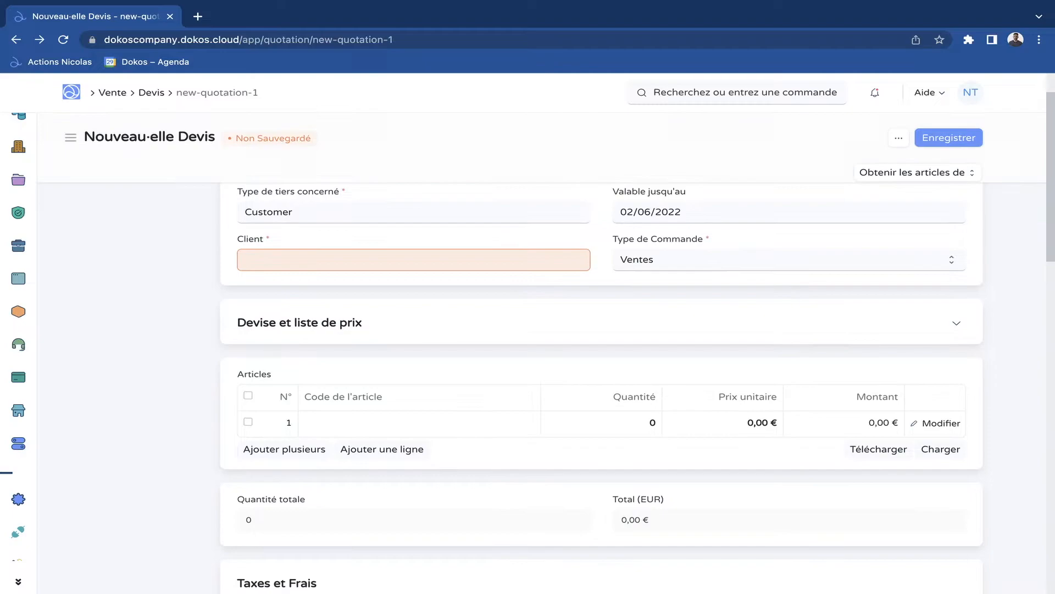
scroll(382, 385, down, 1)
click(332, 364)
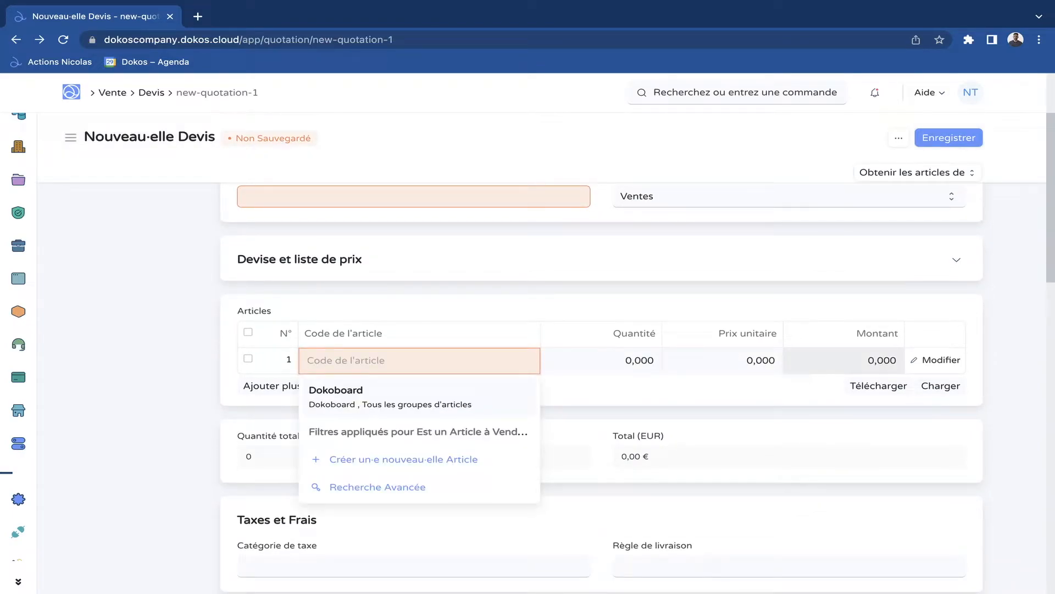
- Leave the quotation and start a new purchase invoice (Facture d'achat) from the Achat workspace
scroll(332, 365, left, 5)
mouse_move(19, 146)
scroll(33, 157, up, 4)
click(54, 162)
scroll(220, 440, down, 5)
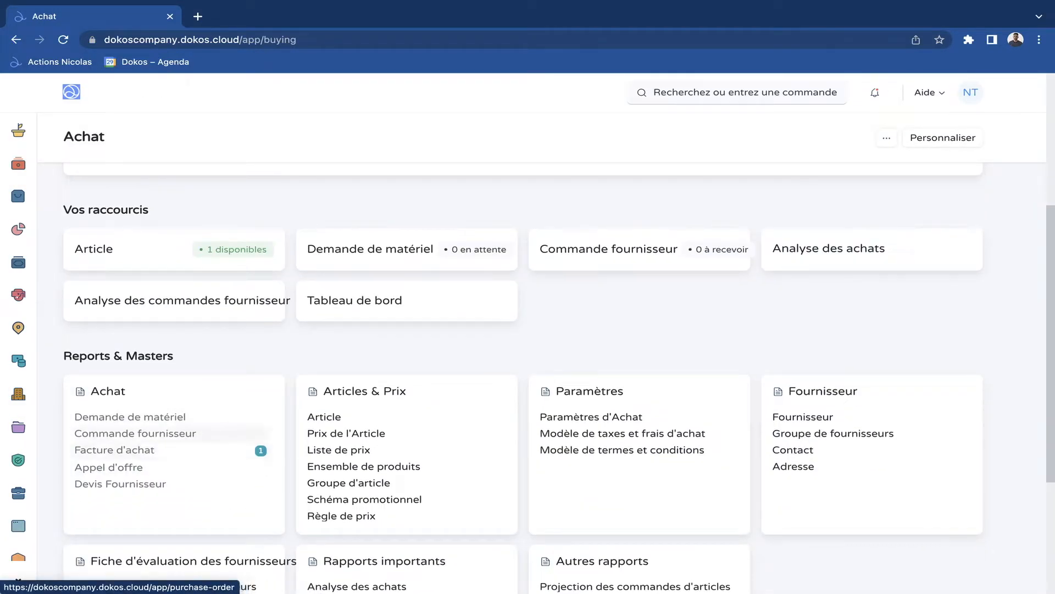
click(220, 450)
click(892, 138)
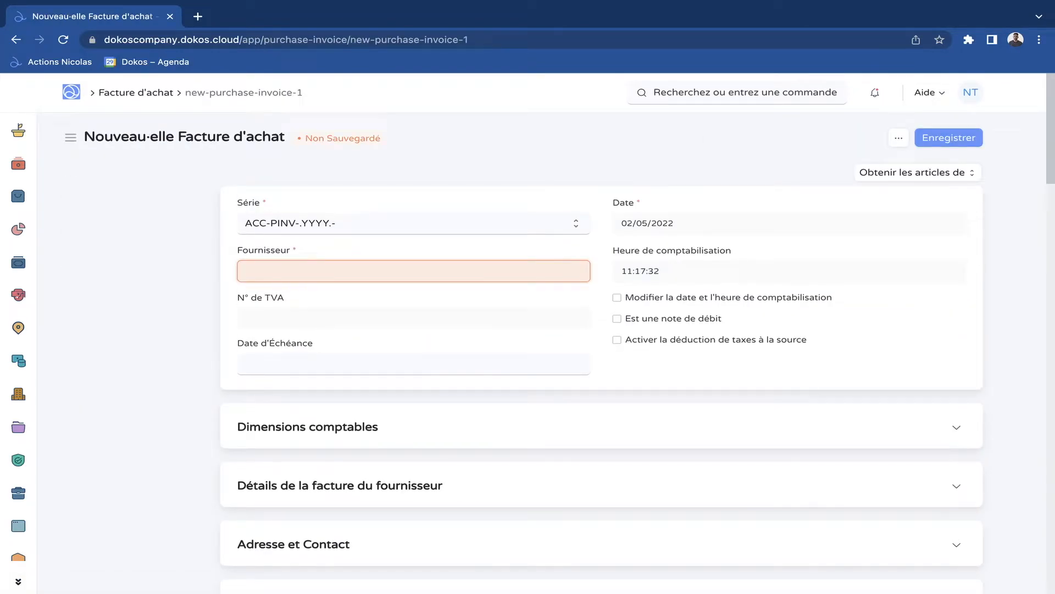
- Create and save the supplier "Mon fournisseur" in the Matériel supplier group from the invoice's supplier field
scroll(318, 358, down, 1)
click(318, 358)
text(Mon fournisseur)
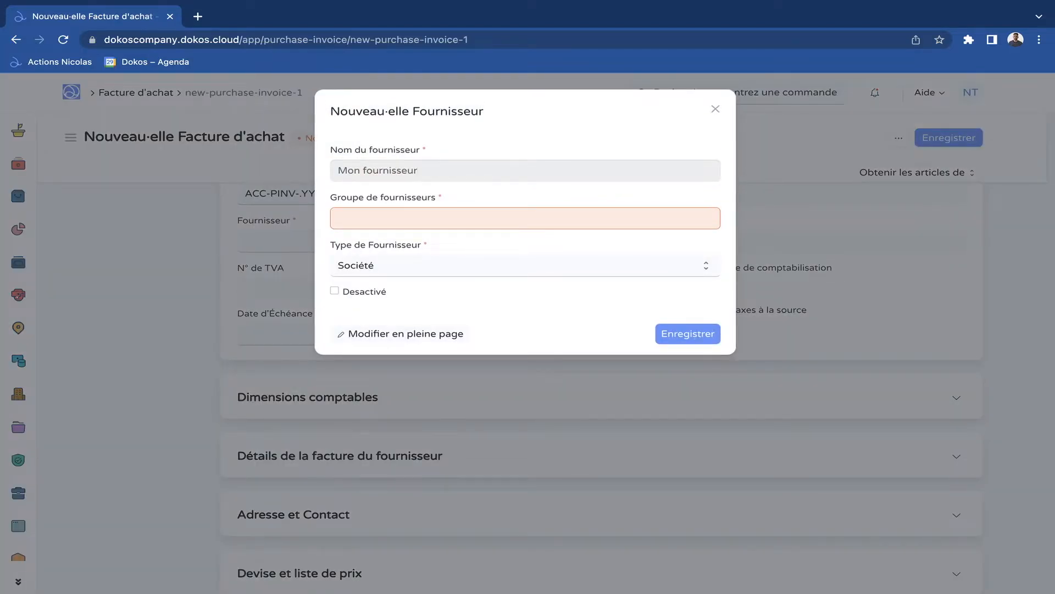
key(Tab)
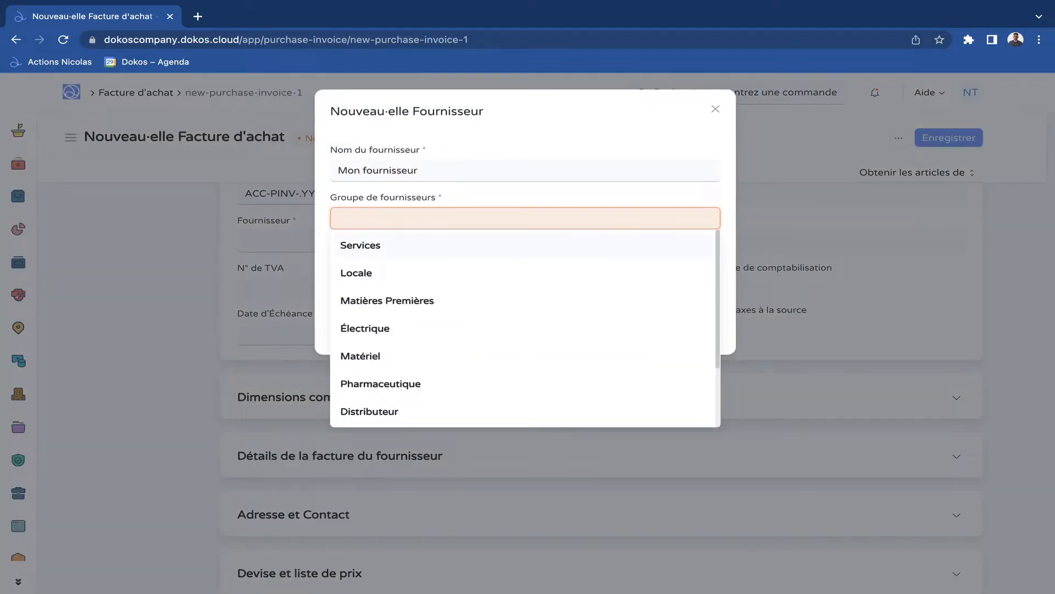
click(360, 356)
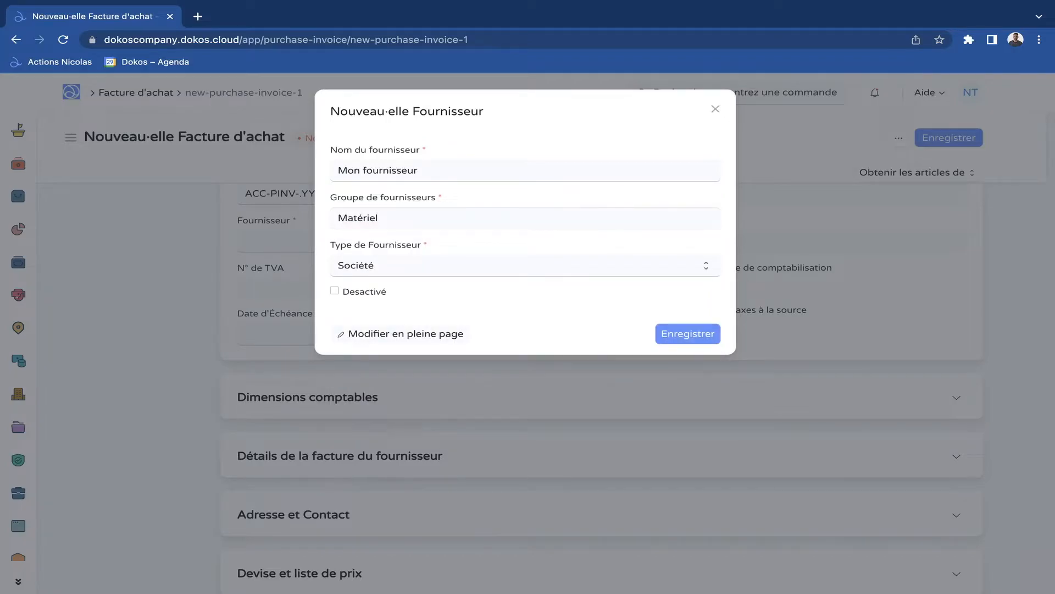
click(688, 332)
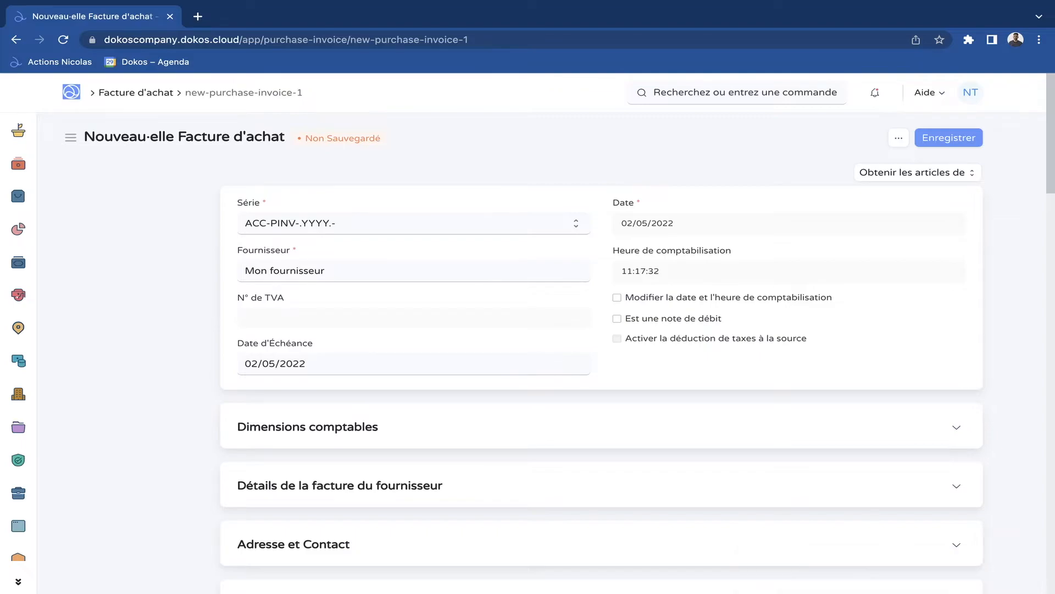
- Open the full record of the supplier "Mon fournisseur" from the invoice and review its Nom et Type section
click(303, 270)
click(581, 271)
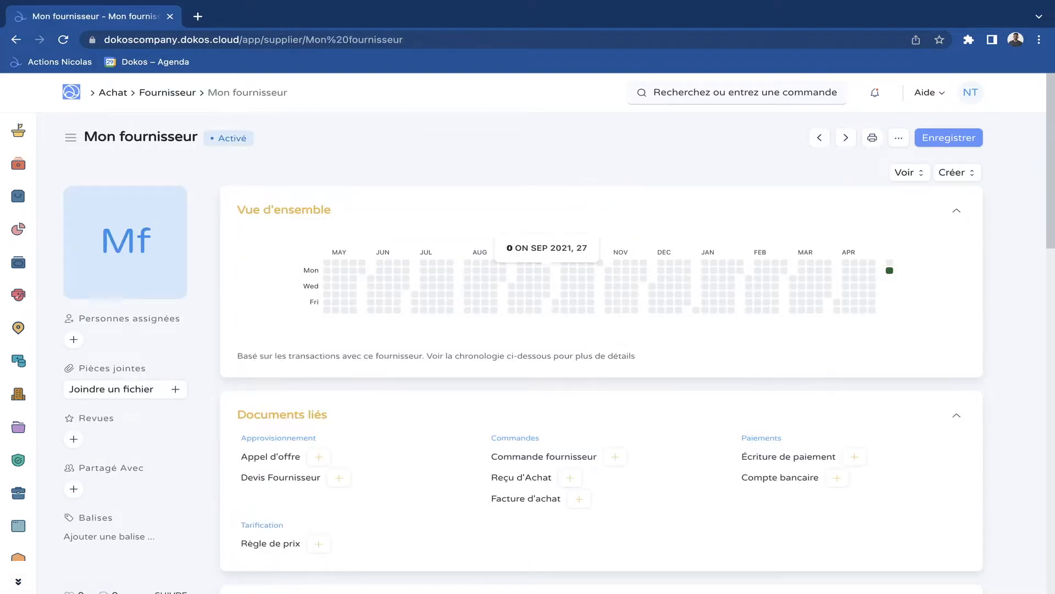
scroll(591, 269, down, 7)
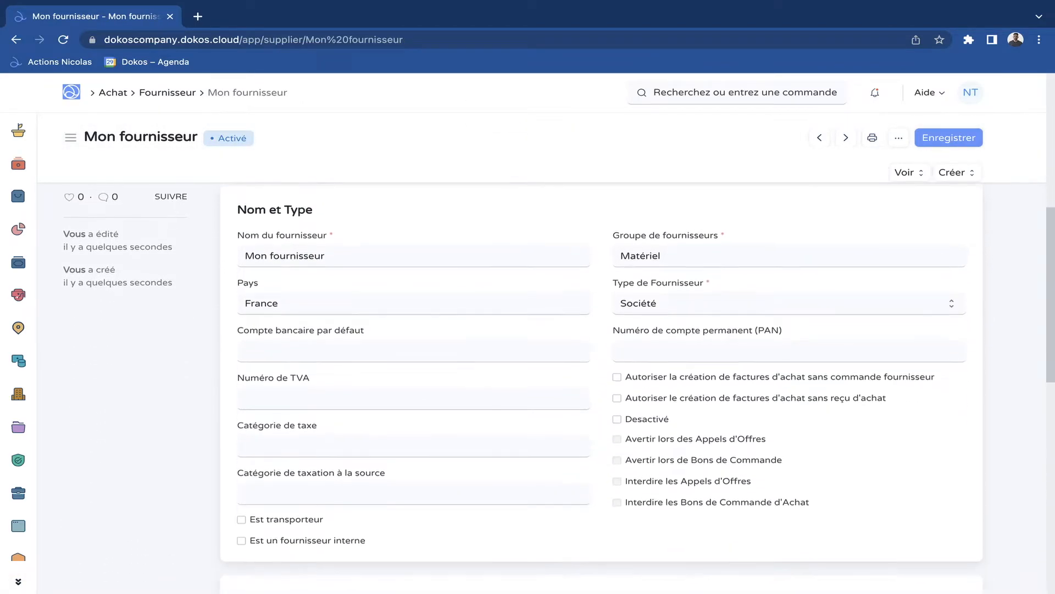
scroll(601, 385, up, 1)
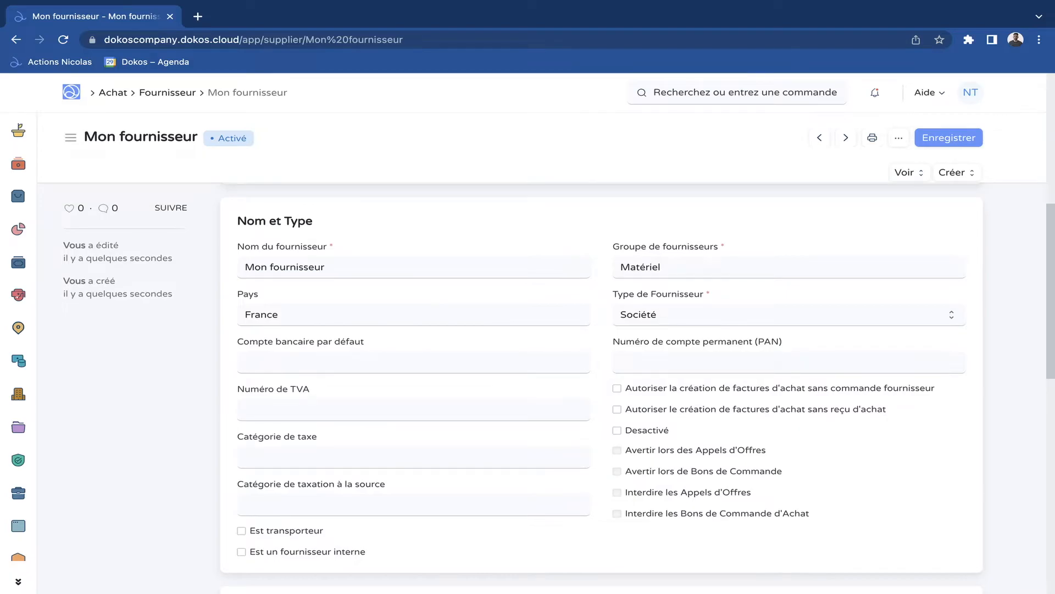
scroll(601, 385, down, 3)
scroll(602, 385, up, 2)
scroll(601, 385, down, 1)
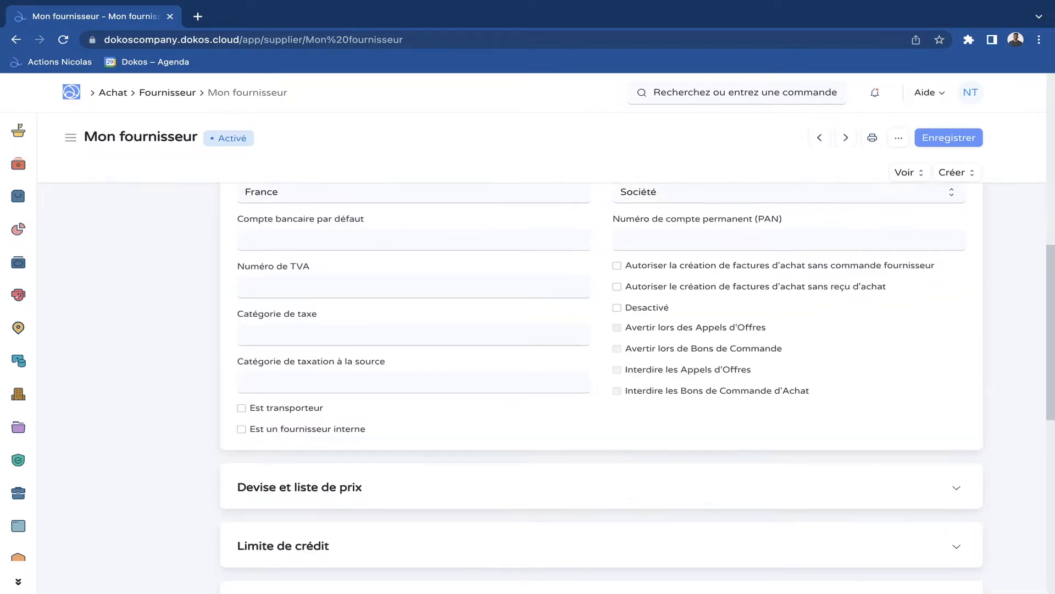
- Expand the supplier's Informations additionnelles section below the address and default account sections
scroll(601, 385, down, 4)
scroll(469, 414, down, 3)
click(469, 415)
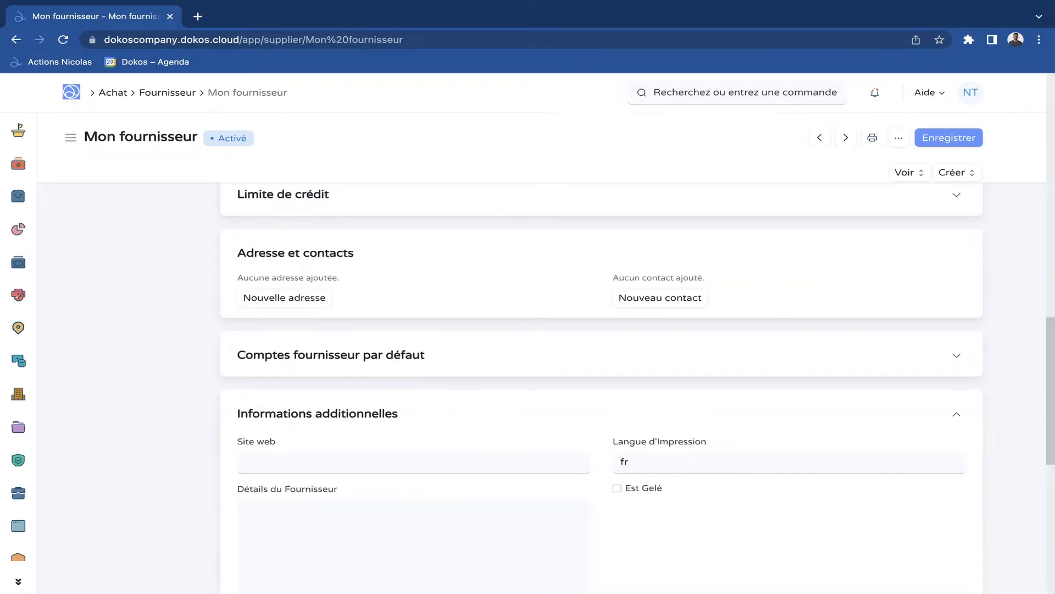
- Return to the Achat workspace and review its Reports & Masters cards and shortcuts
click(112, 92)
scroll(634, 441, up, 2)
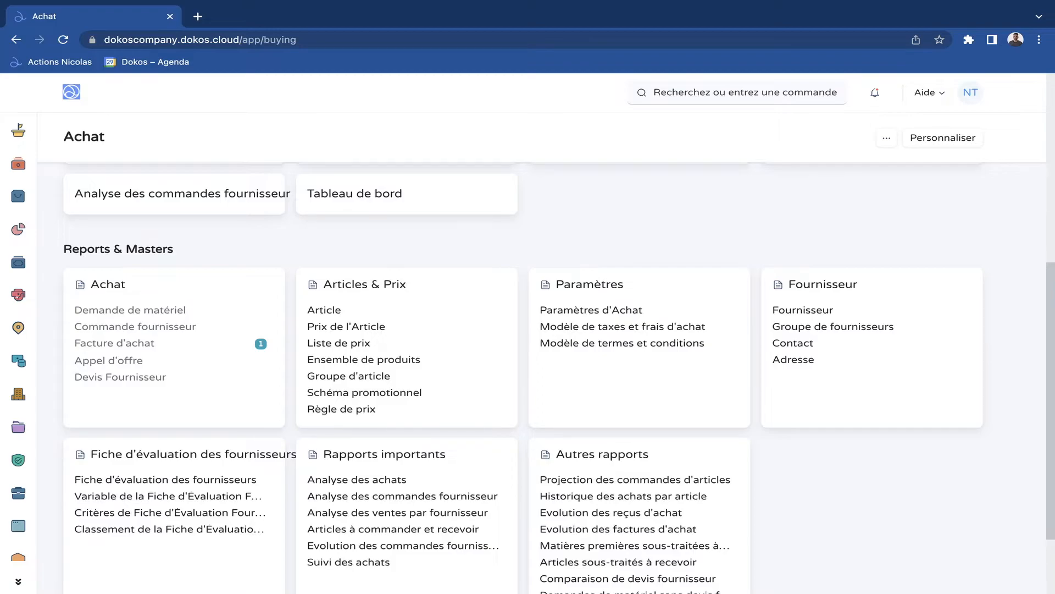
scroll(559, 377, up, 1)
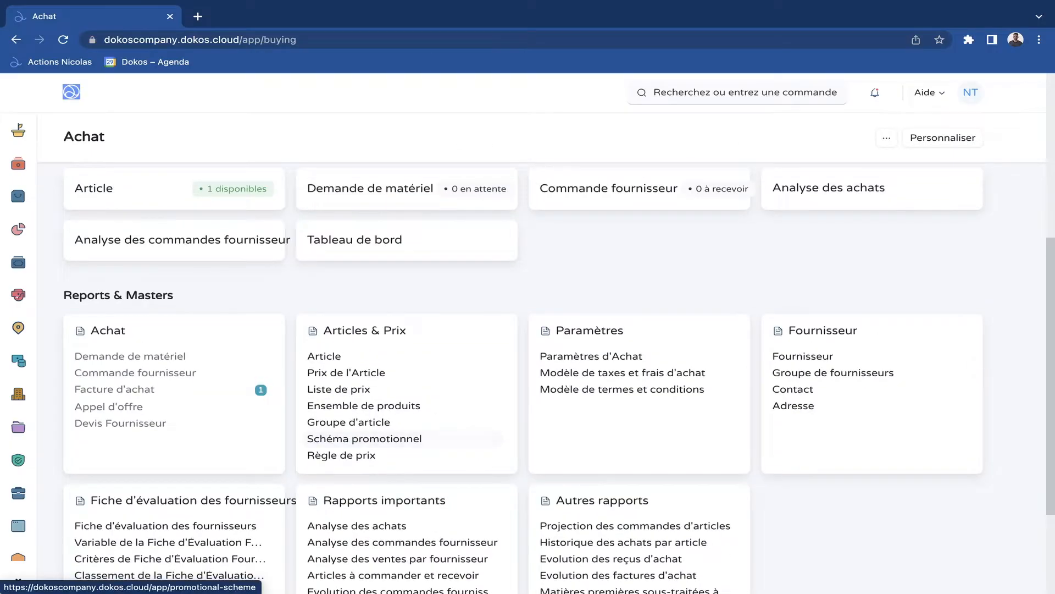
scroll(523, 330, up, 4)
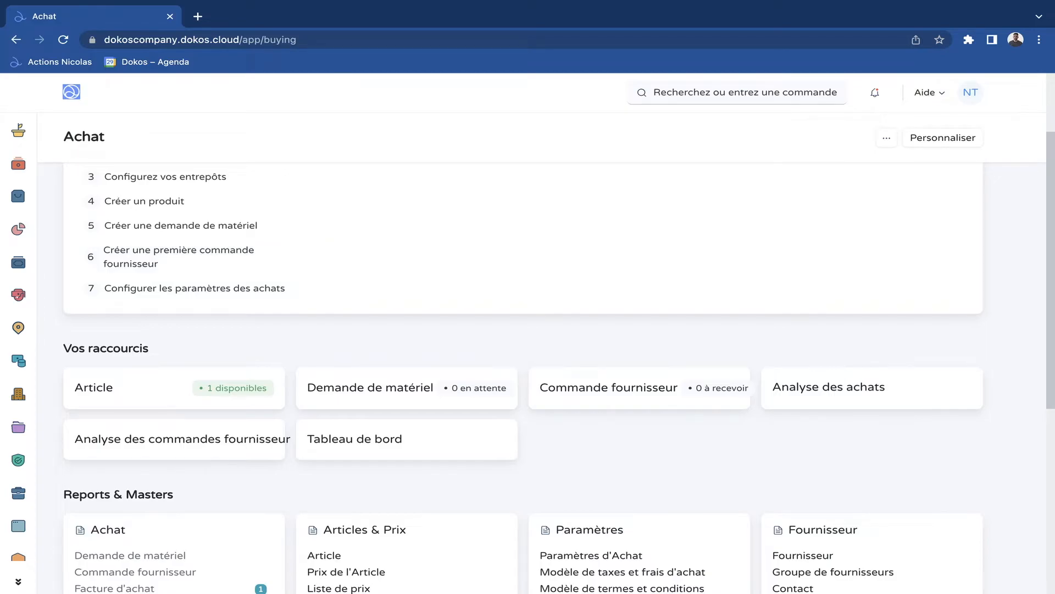
- Open the Comptabilité workspace and look over its shortcuts and base data cards
click(22, 259)
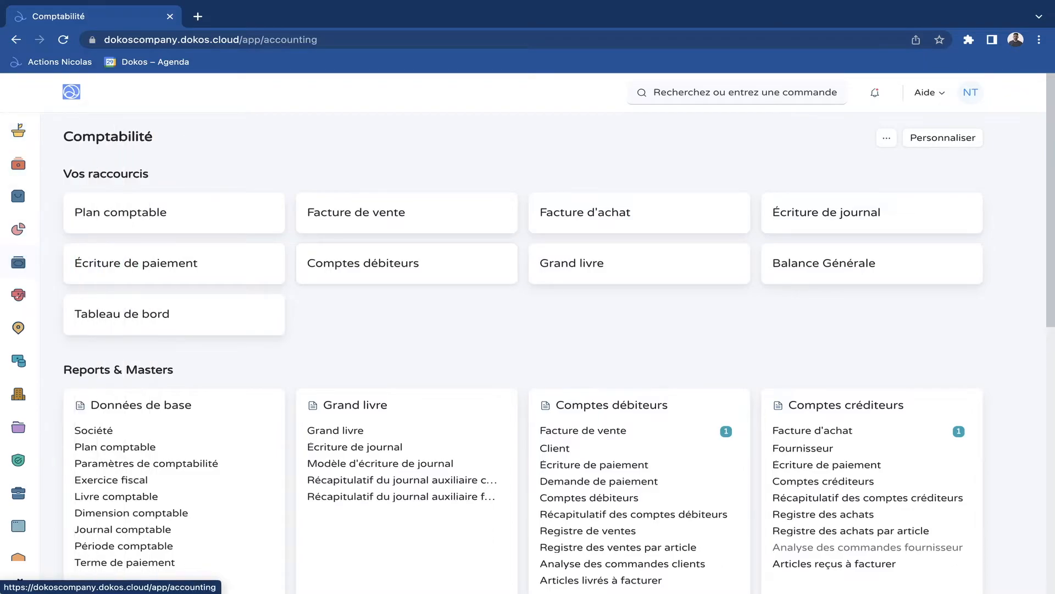
scroll(528, 333, down, 1)
scroll(528, 333, up, 1)
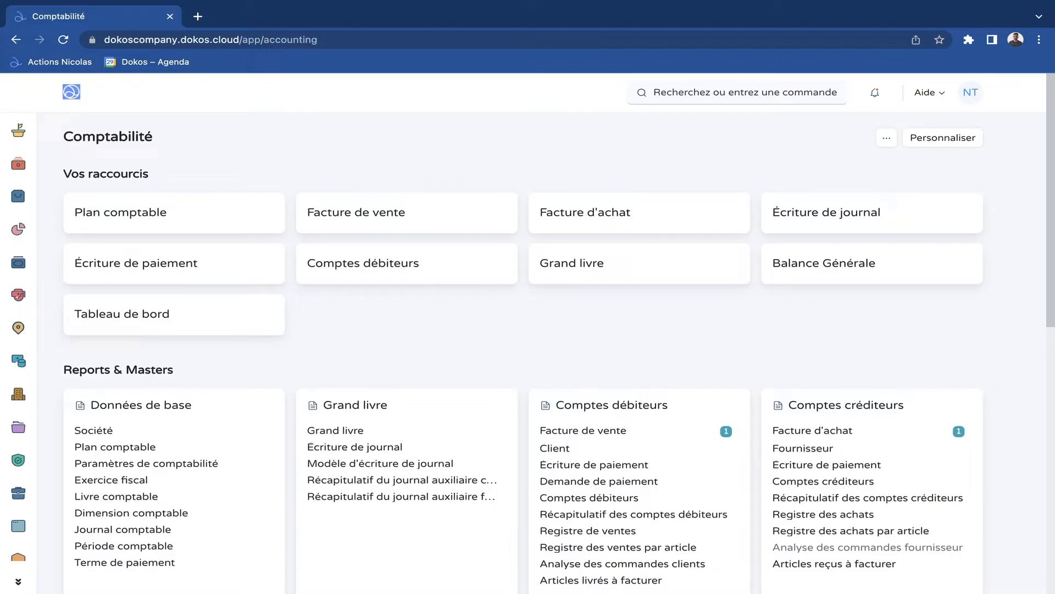
scroll(527, 329, down, 1)
- Search globally for "mode" and open the Mode de paiement list
click(737, 93)
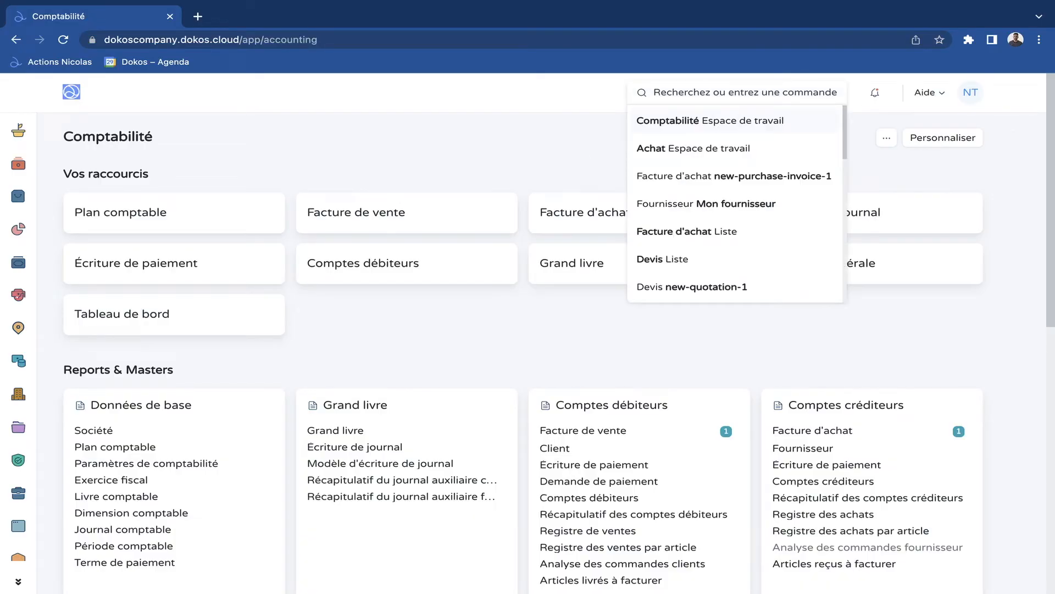
text(mode)
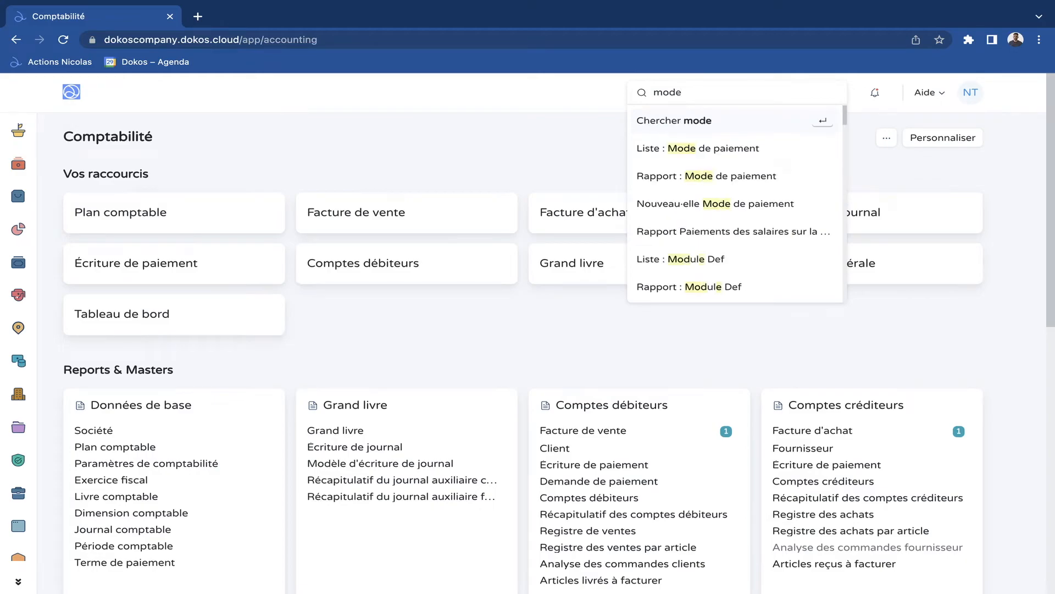
key(Down)
key(Return)
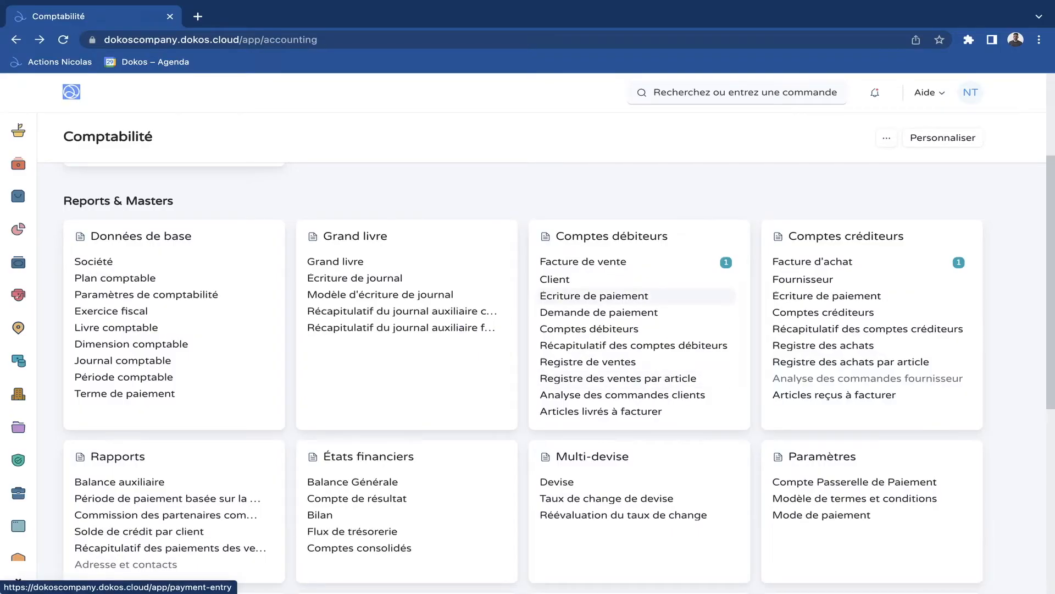
- Open Modèle de termes et conditions from the Comptabilité workspace's Paramètres card and start a new Termes et conditions entry
scroll(822, 385, down, 2)
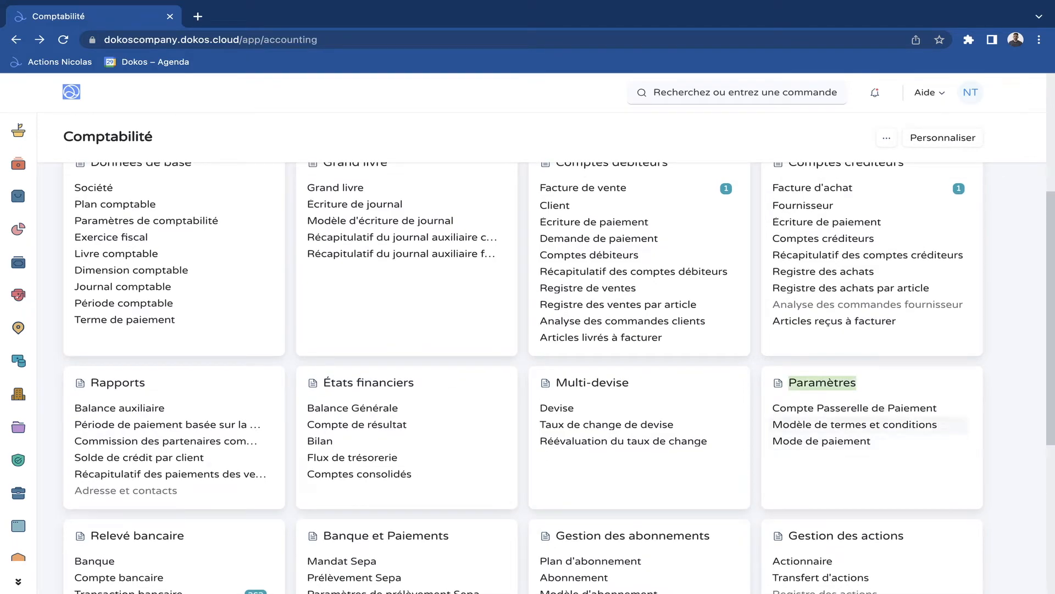
click(855, 424)
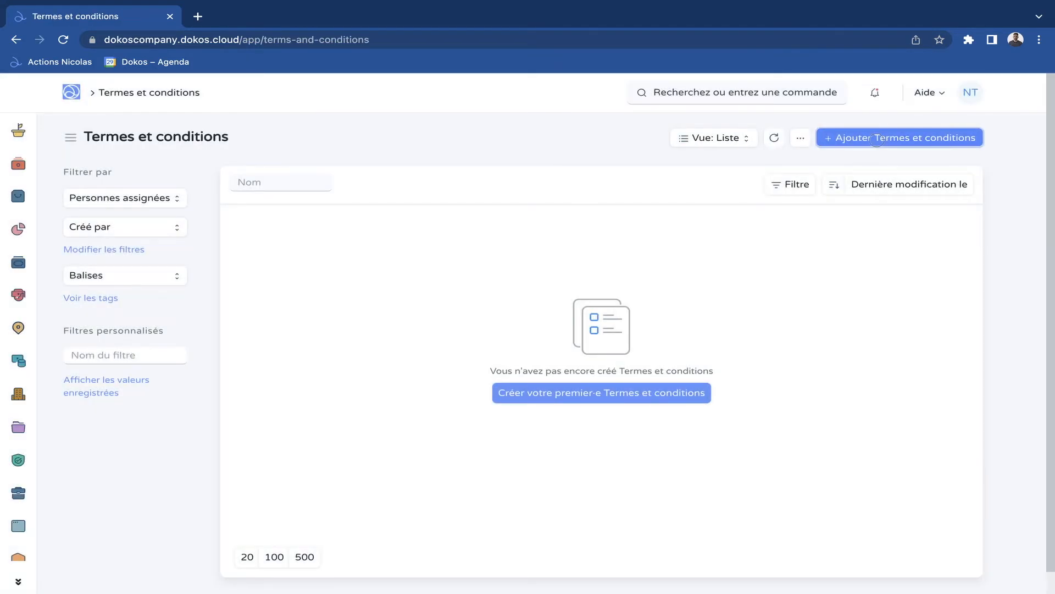
click(899, 137)
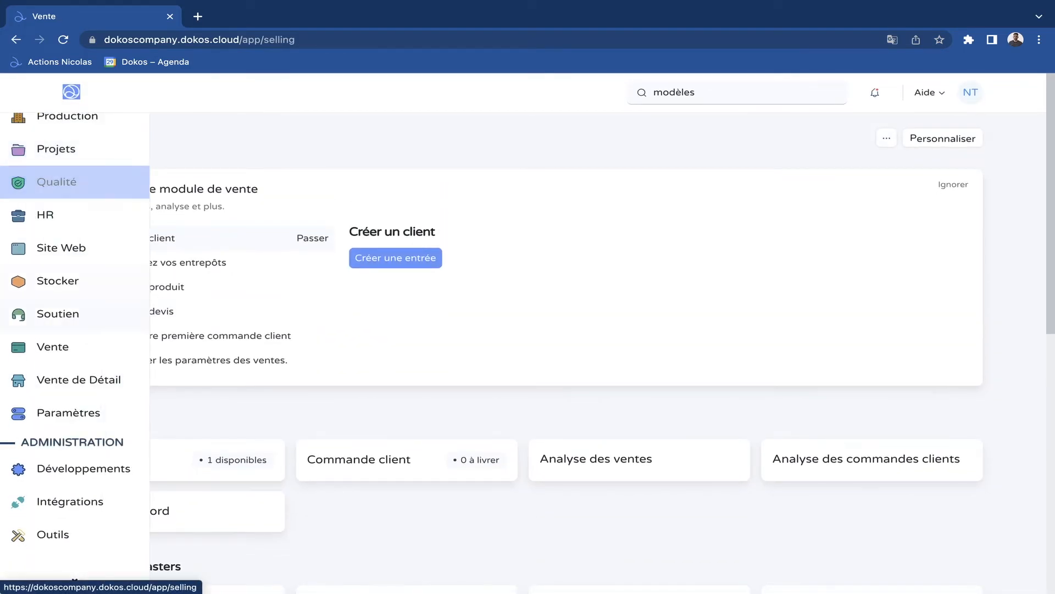
- Open the Paramètres workspace, view the Paramètres des Projets page, and return to the workspace
click(60, 412)
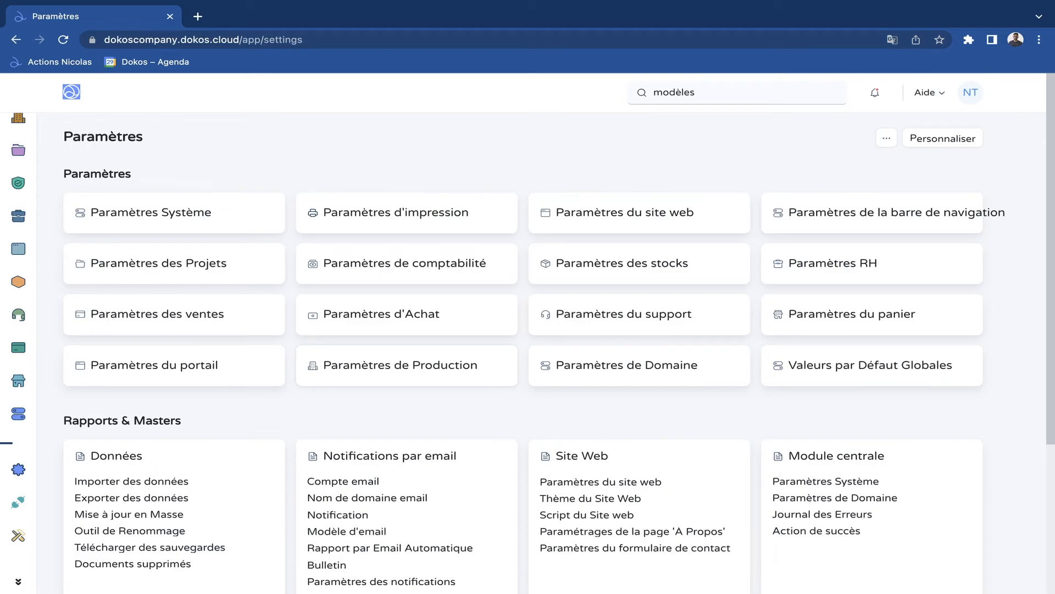
mouse_move(23, 281)
click(192, 256)
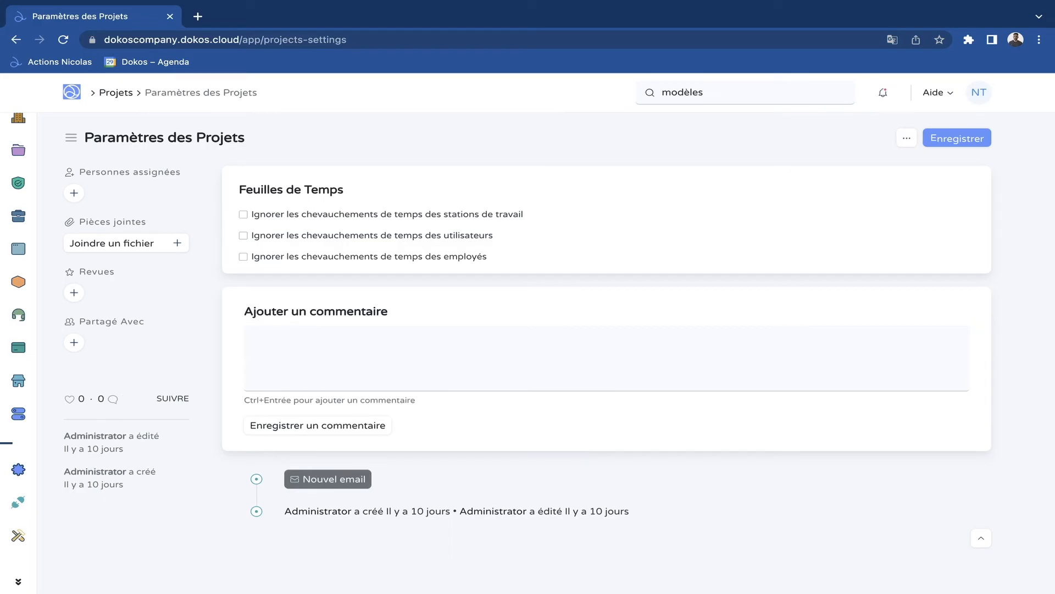
key(alt+Left)
- Review the Paramètres des ventes page, and return to the Accueil workspace
click(157, 313)
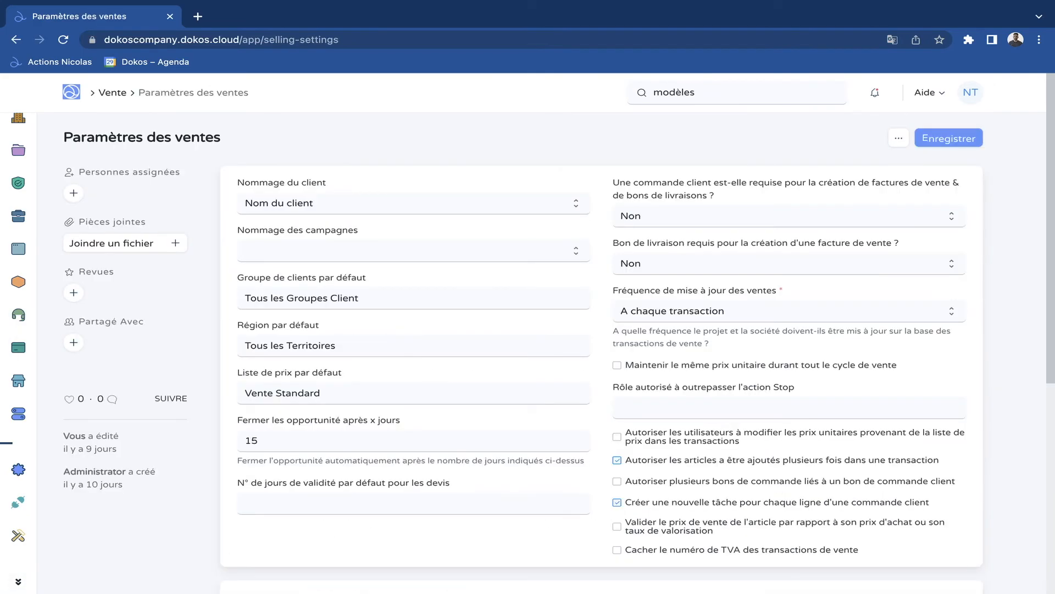
scroll(550, 330, down, 4)
key(alt+Left)
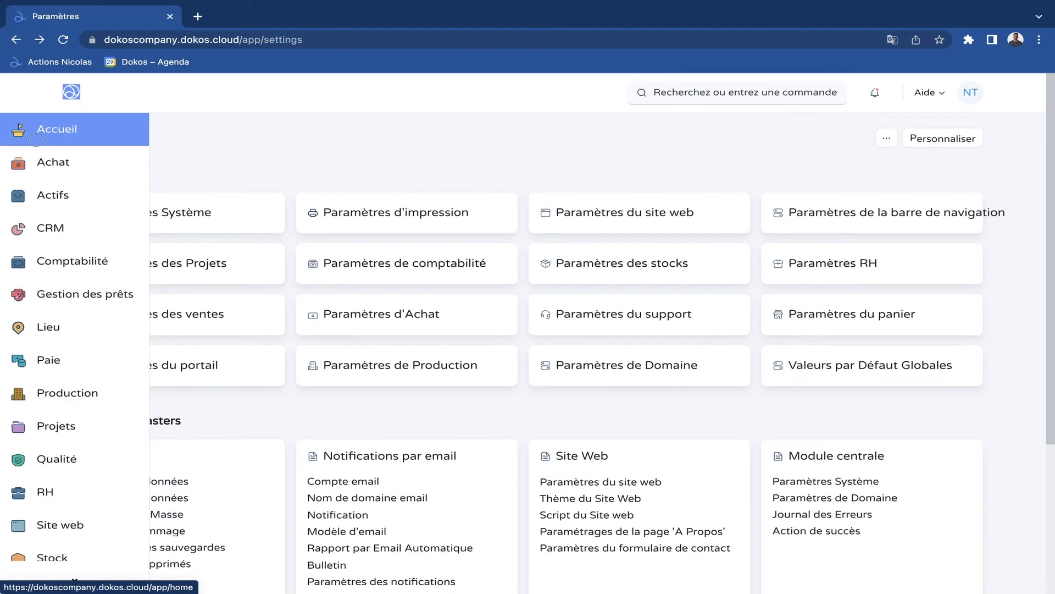
click(18, 130)
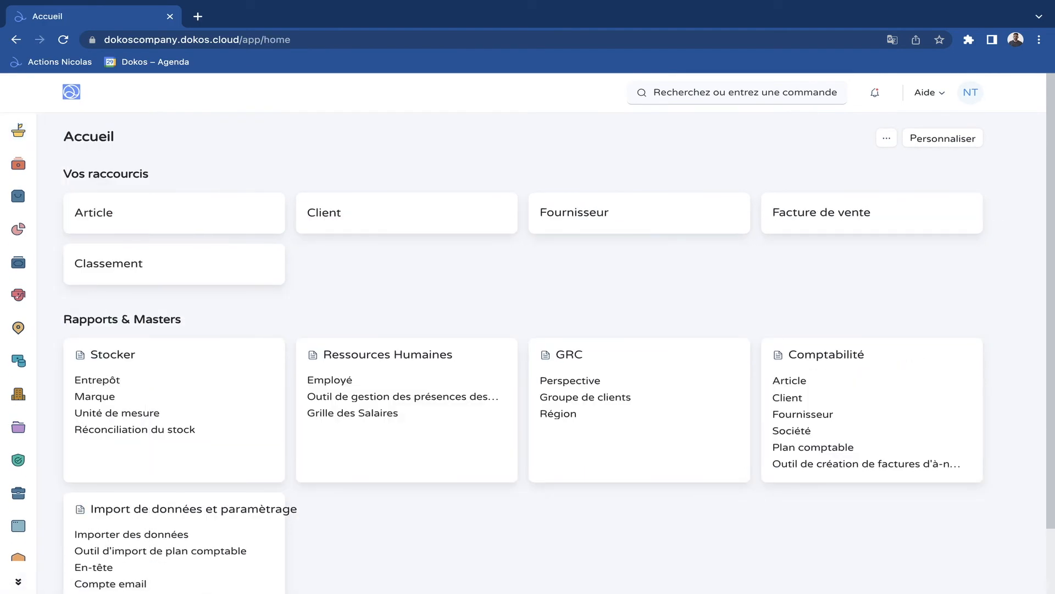